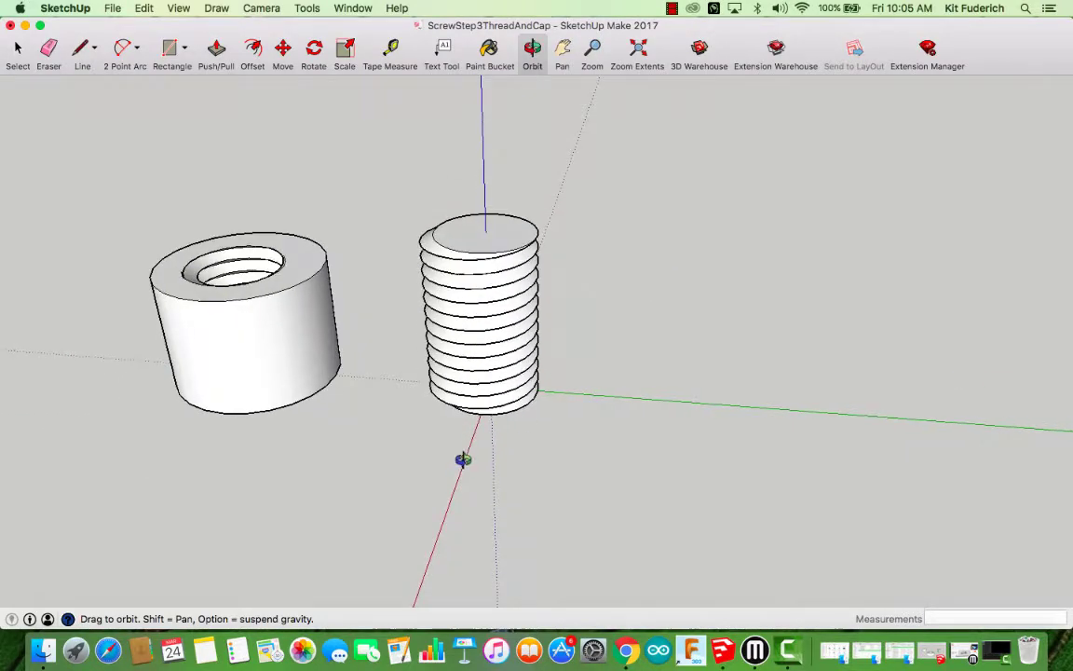
Step: Examine the threaded rod and the threaded cap from above and from below
left_click(563, 48)
left_click_drag(377, 295, 419, 271)
left_click(532, 48)
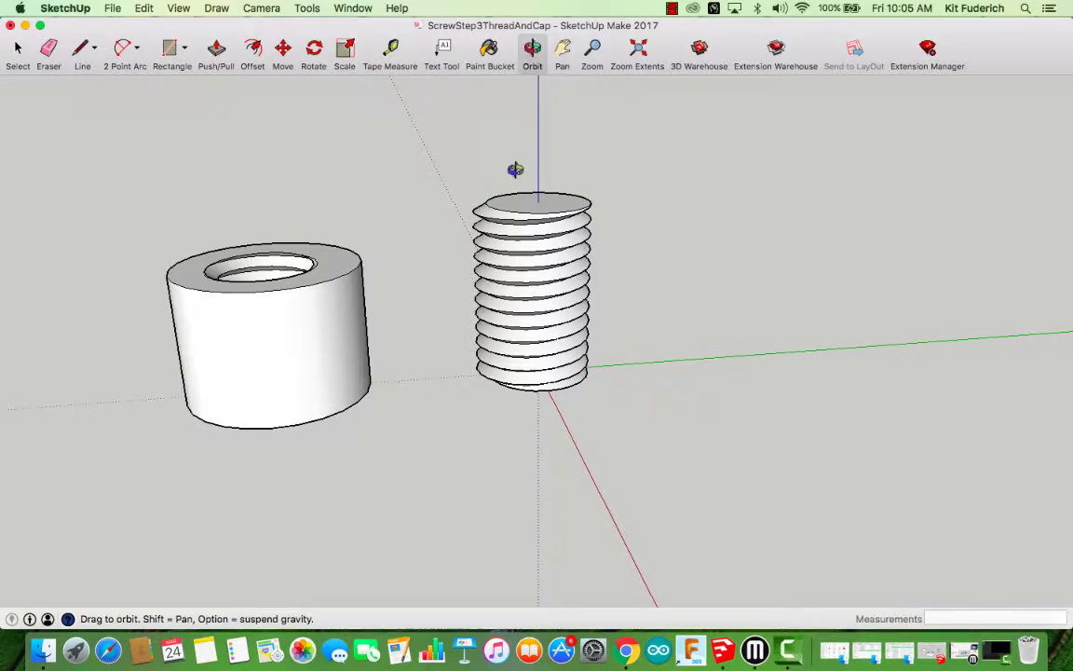
left_click_drag(511, 168, 328, 220)
scroll(204, 404, "up", 5)
left_click_drag(440, 414, 540, 364)
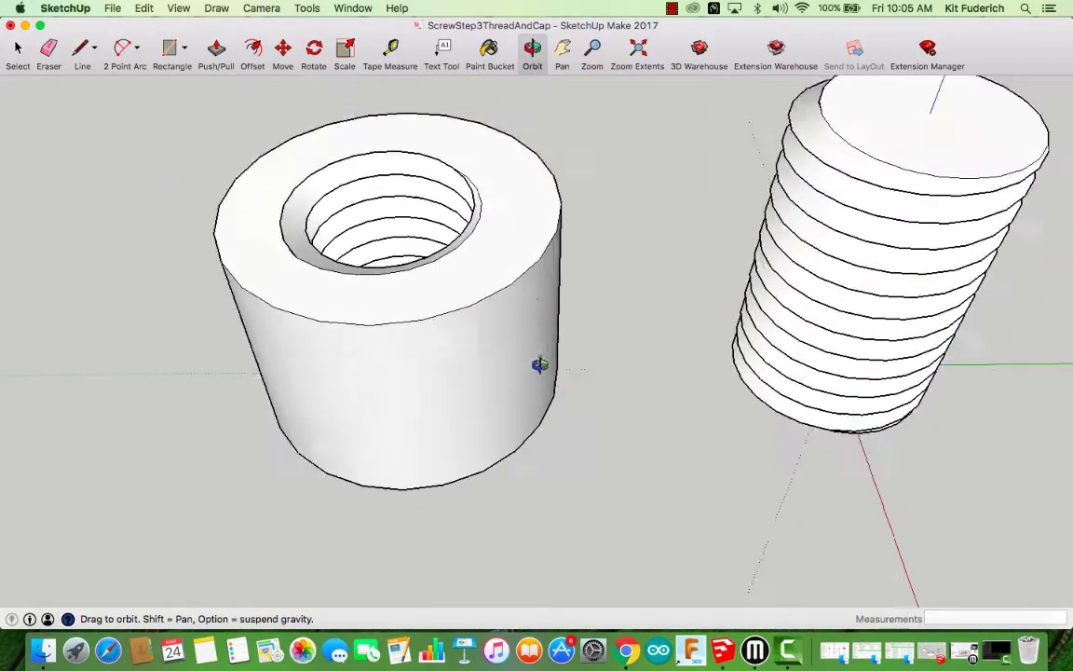
scroll(567, 367, "down", 5)
left_click_drag(722, 371, 700, 292)
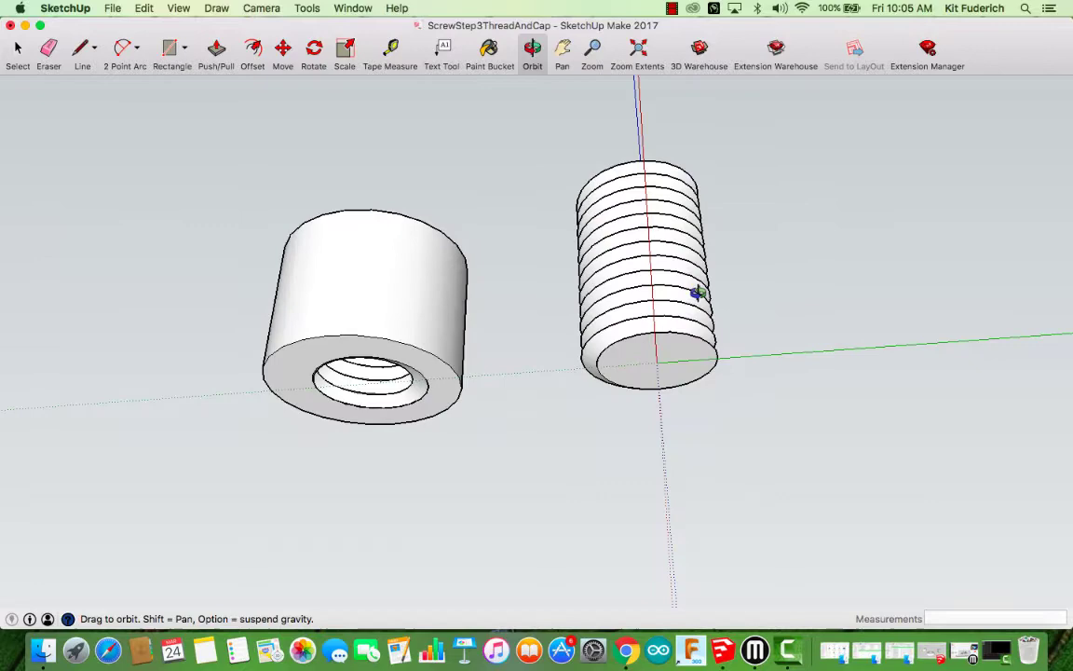
scroll(701, 317, "up", 6)
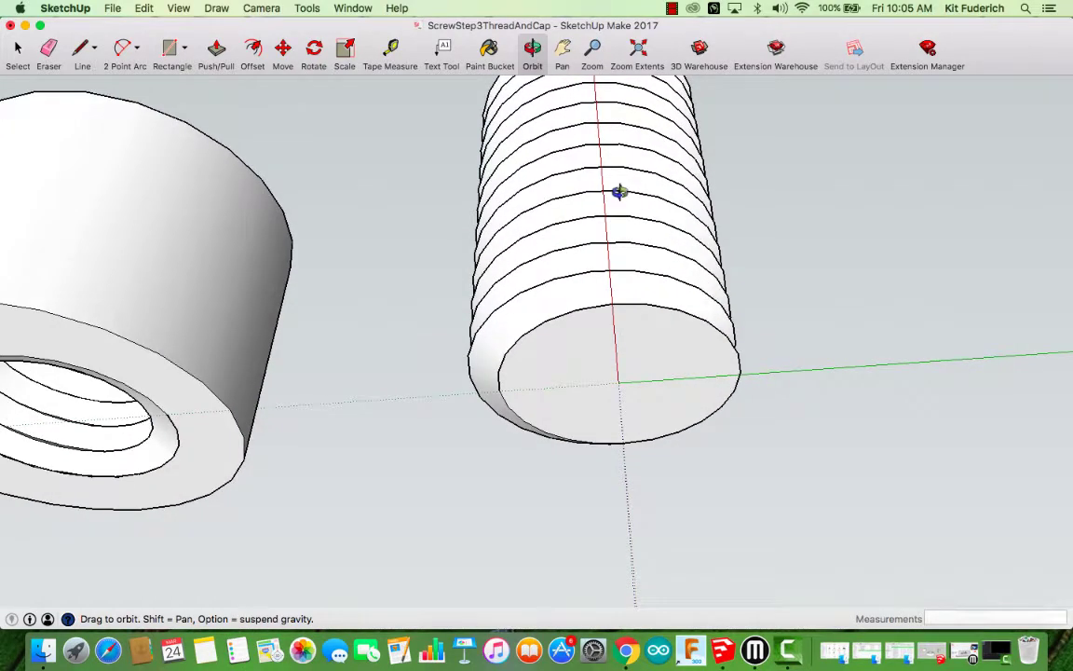
Step: Draw a circle of about 874 mm radius centred on the origin at the threaded rod's bottom face
left_click(186, 52)
left_click(207, 124)
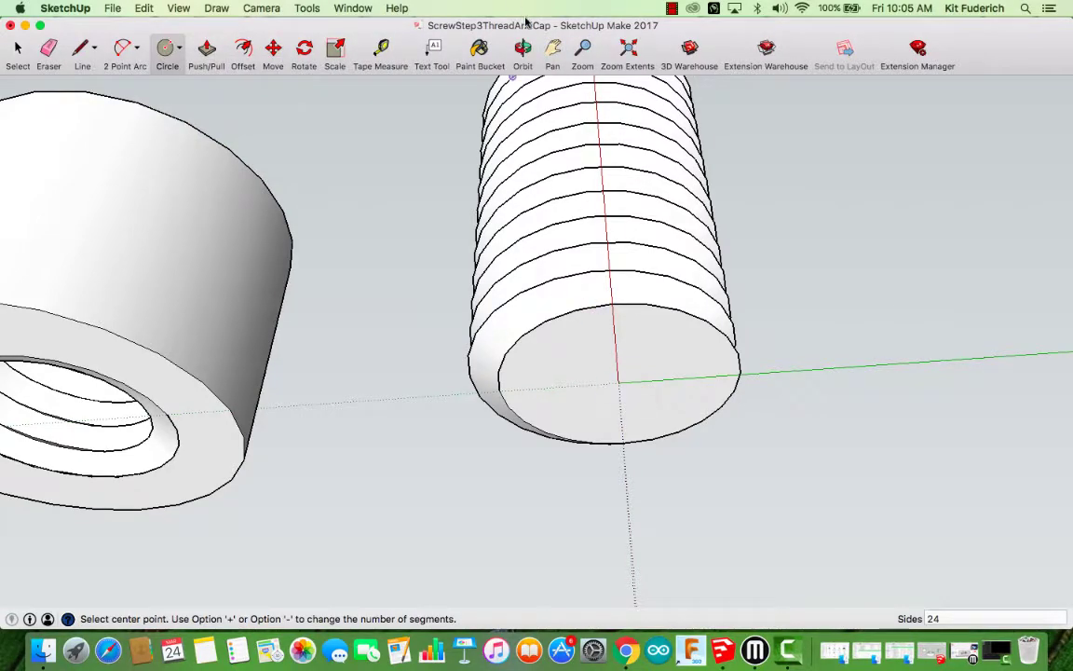
left_click(527, 59)
left_click_drag(624, 383, 505, 330)
left_click(19, 51)
left_click(594, 320)
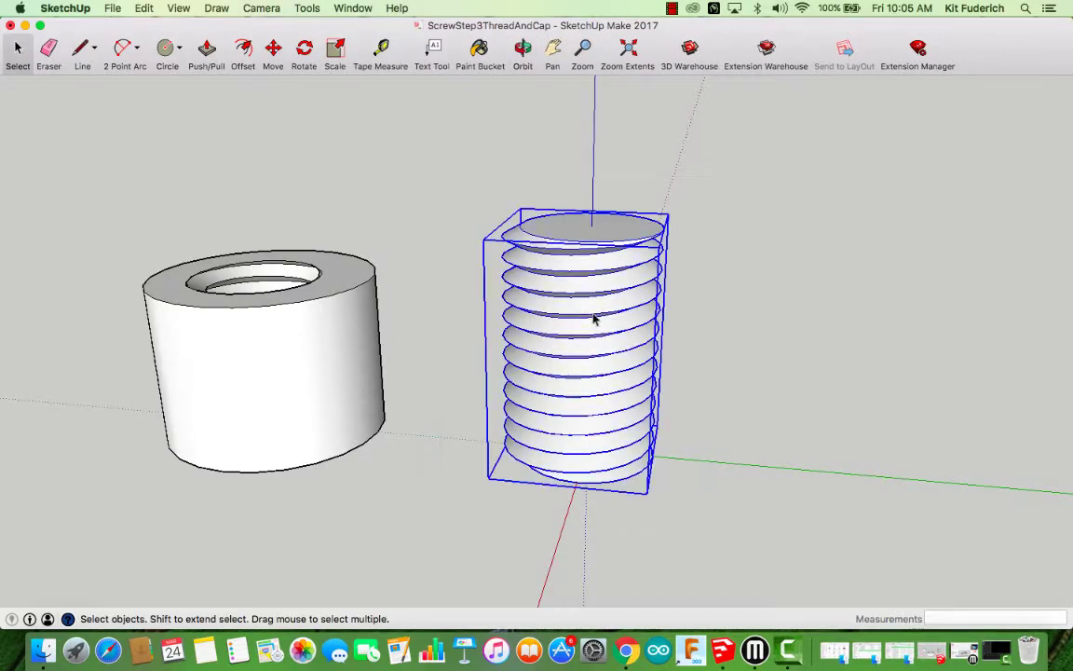
left_click(525, 48)
left_click_drag(605, 410, 678, 309)
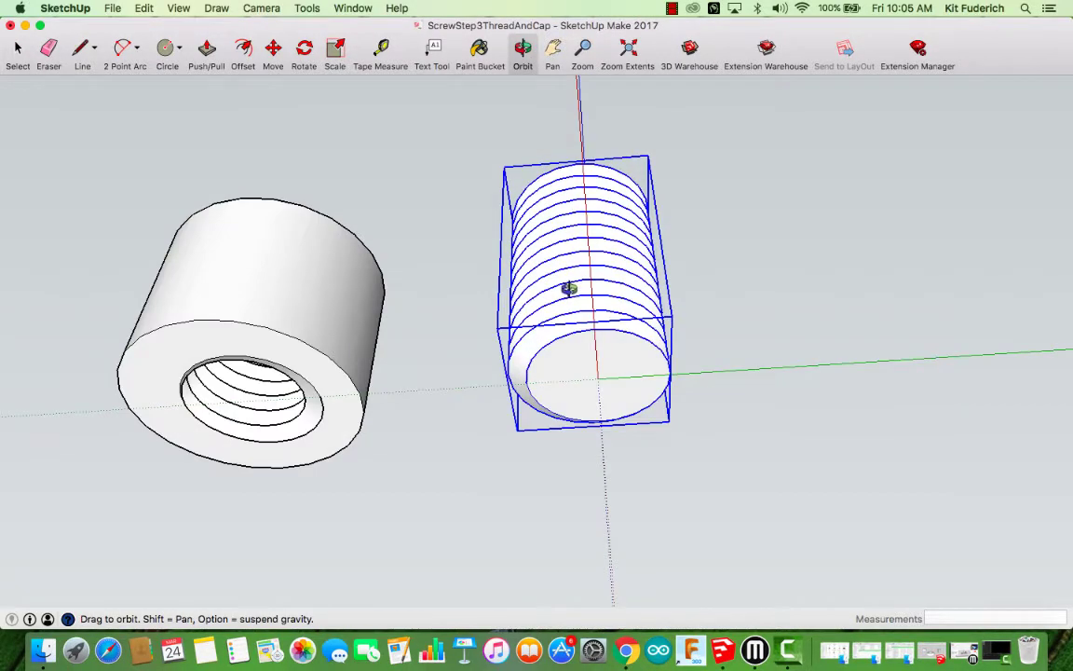
scroll(564, 324, "up", 2)
left_click(165, 49)
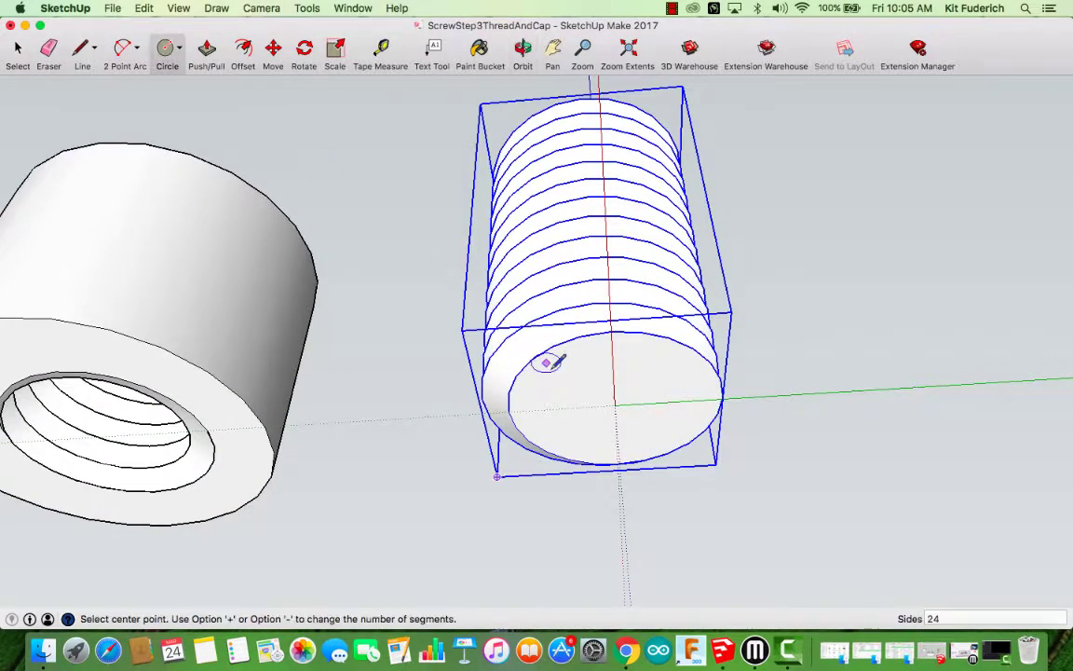
left_click(615, 405)
left_click(840, 345)
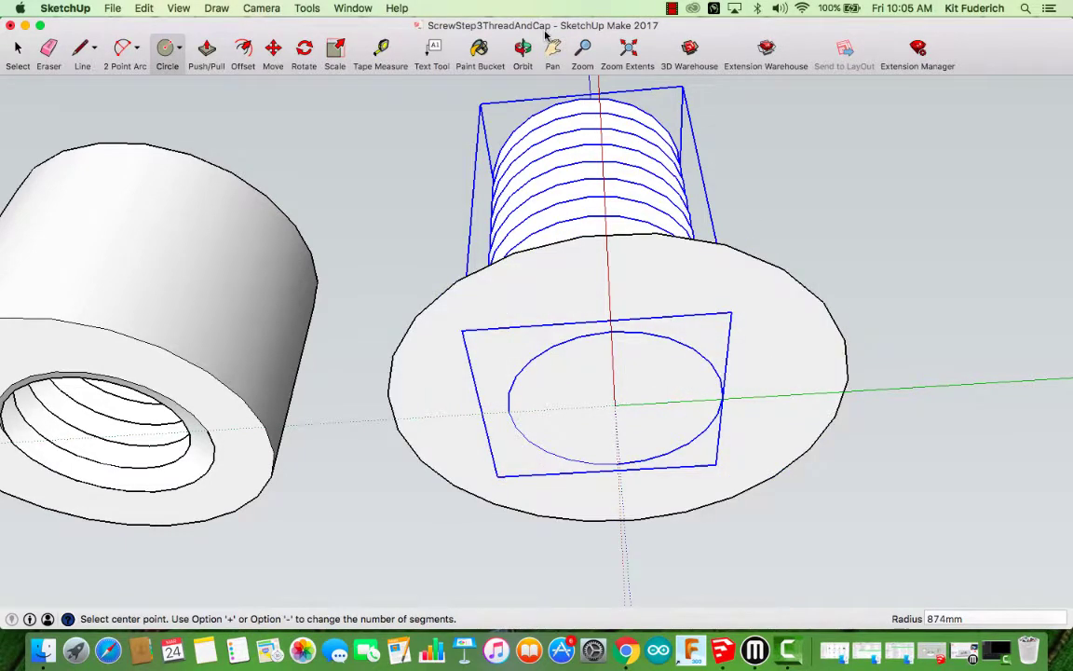
Step: Push/pull the circle upward about 975 mm around the lower part of the threaded rod
key("o")
left_click_drag(642, 280, 658, 496)
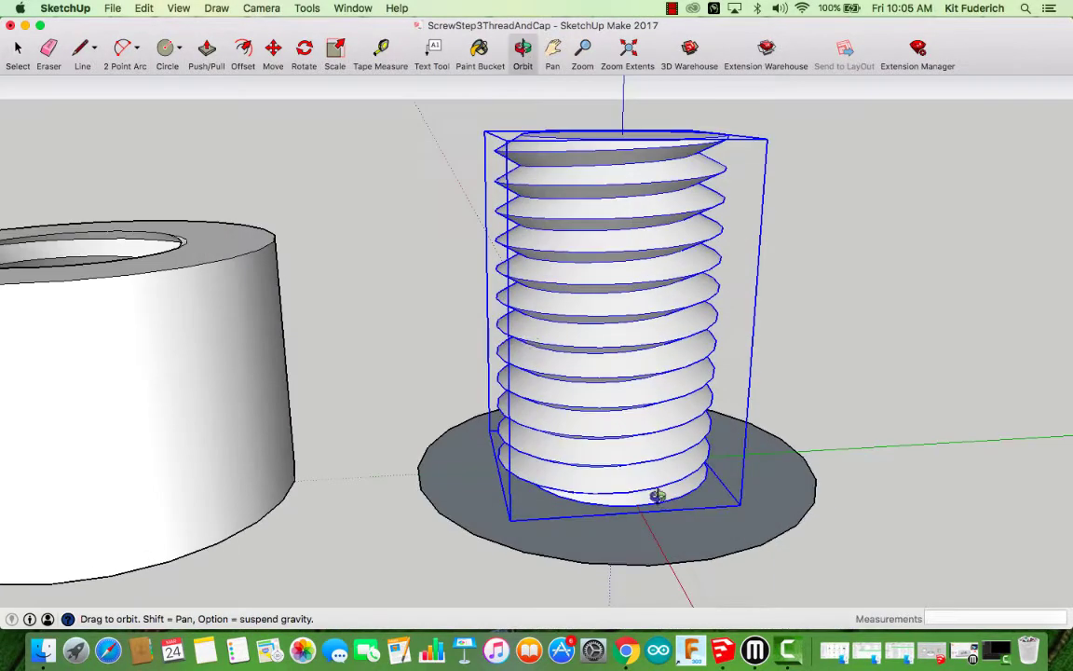
left_click(207, 51)
left_click(480, 470)
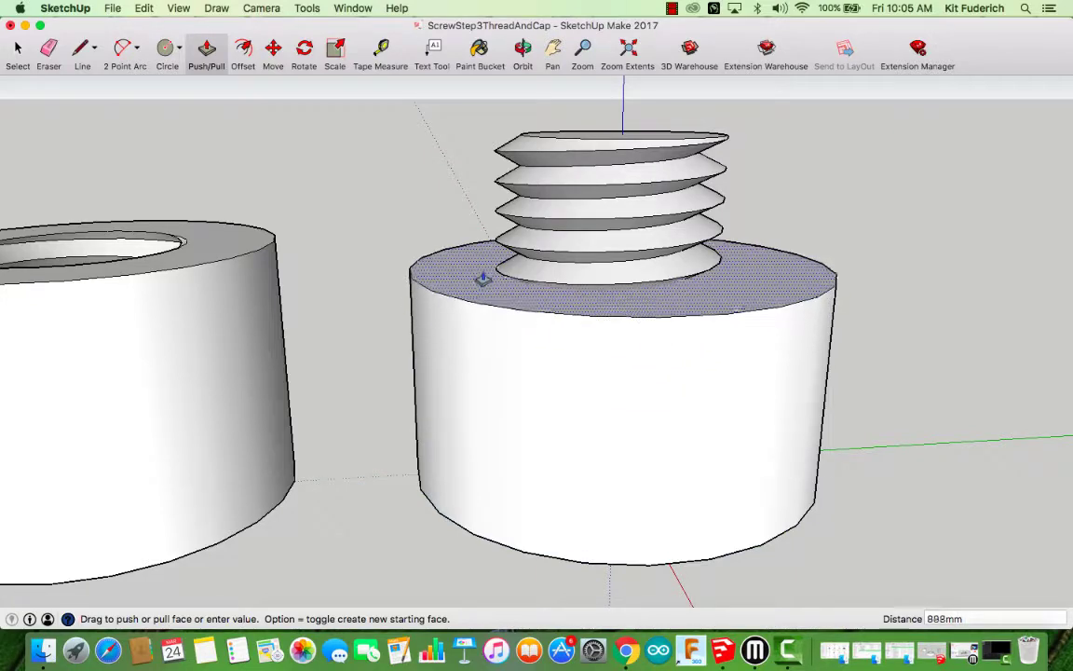
left_click(469, 258)
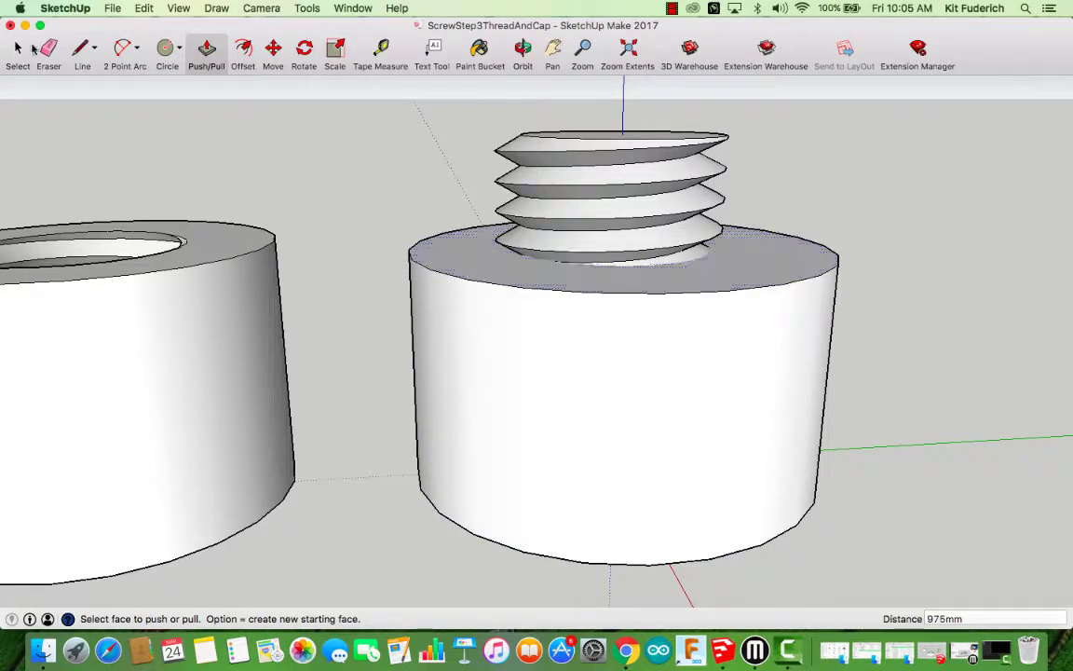
Step: Select the new cylinder together with the threaded rod and explode the rod into loose geometry
left_click(31, 47)
left_click(425, 244)
left_click(376, 130)
left_click_drag(374, 107, 956, 493)
right_click(607, 313)
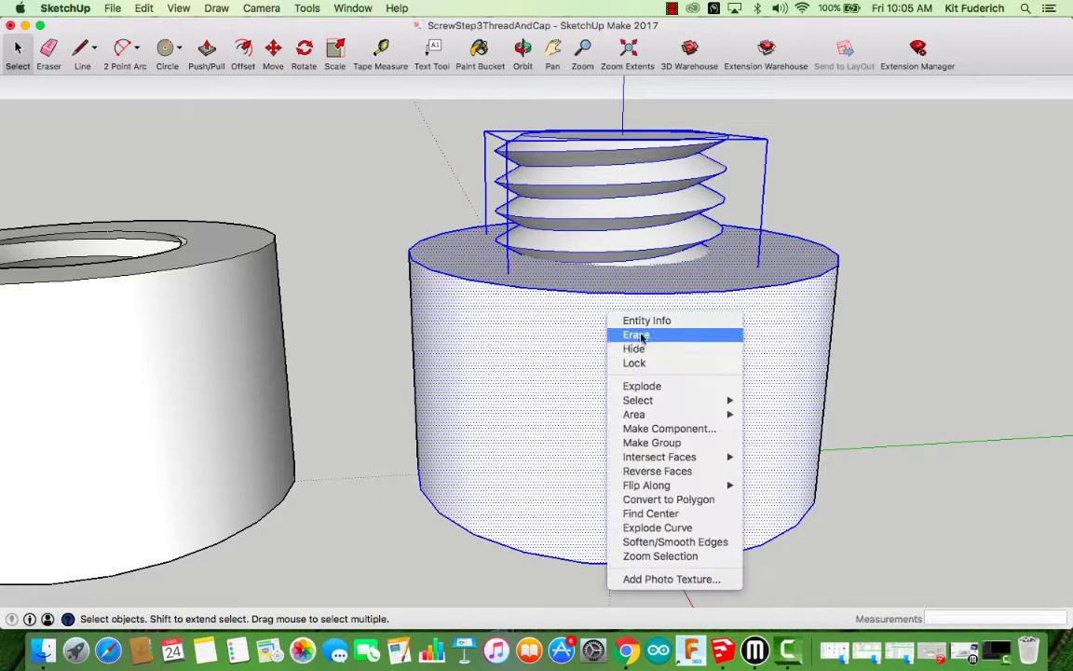
left_click(677, 386)
Step: Select all of the rod and cylinder geometry and intersect its faces
left_click_drag(369, 111, 968, 550)
right_click(679, 365)
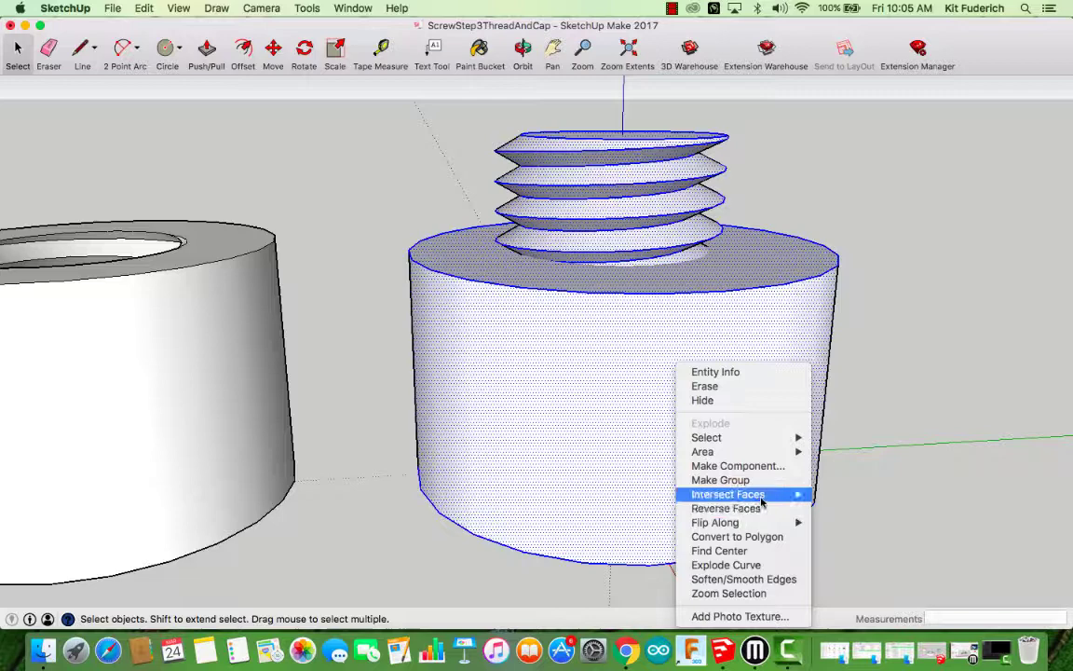
mouse_move(745, 494)
left_click(843, 494)
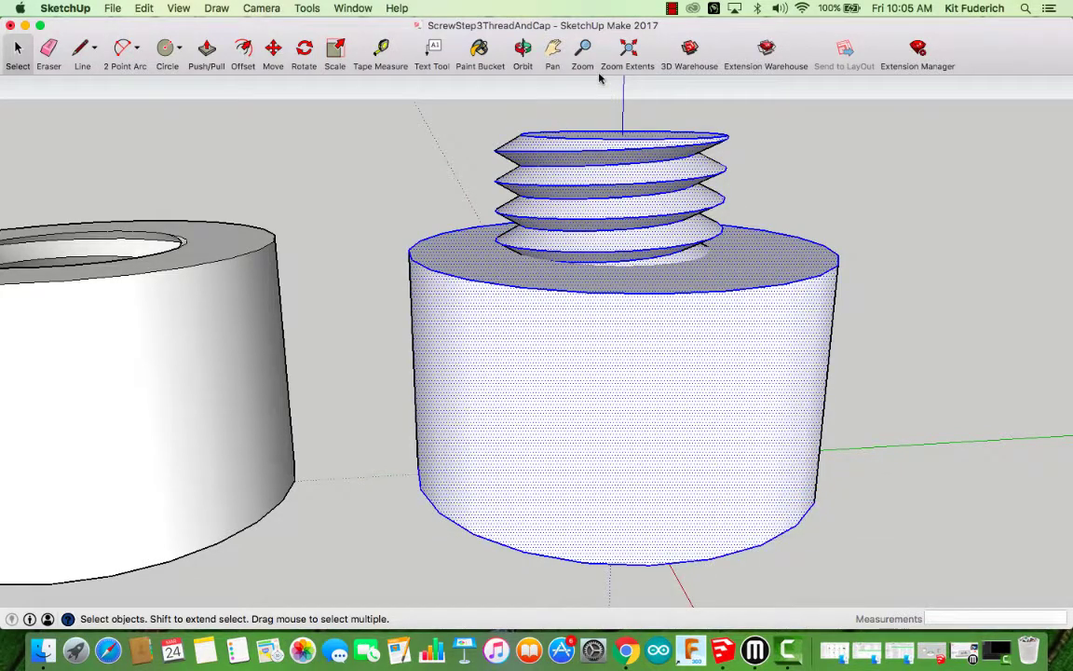
Step: Delete the inner circular face on the cylinder's underside to open the threaded hole
left_click(525, 53)
left_click_drag(610, 521, 679, 302)
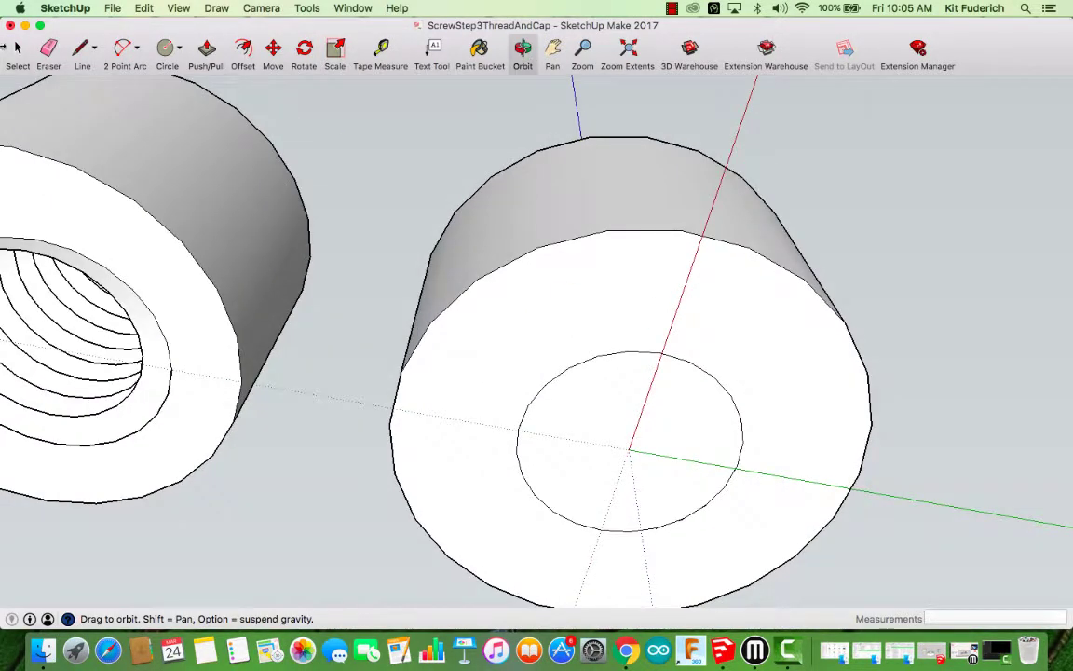
left_click(19, 48)
left_click(608, 403)
key("Delete")
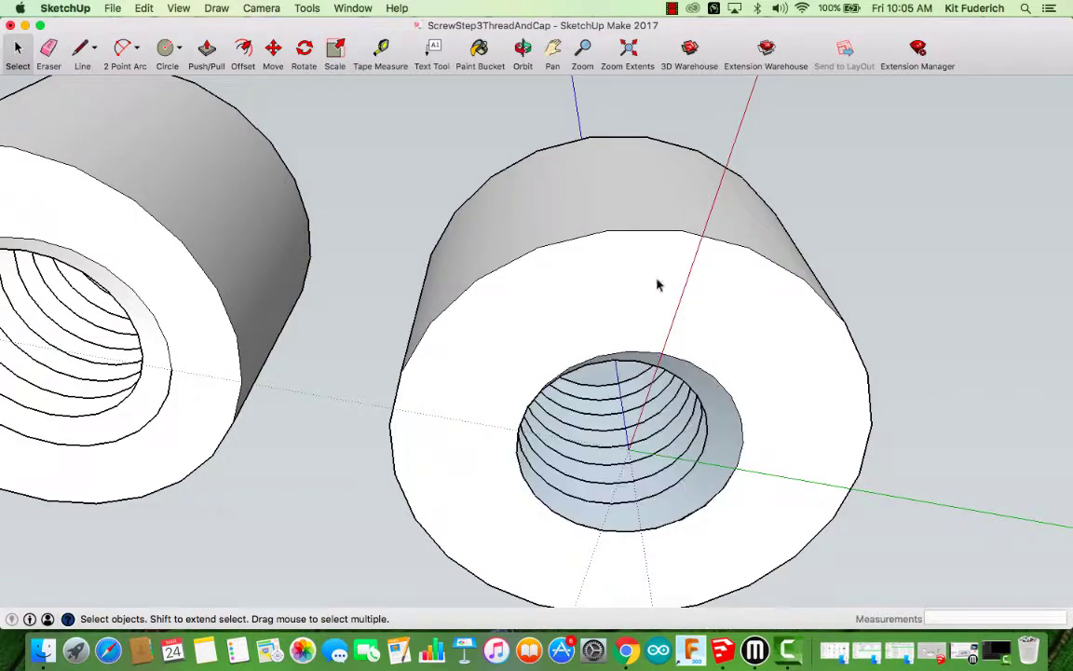
Step: Delete the upper turns of the thread that protrude above the cylinder's top face
left_click(523, 46)
left_click_drag(659, 433, 677, 212)
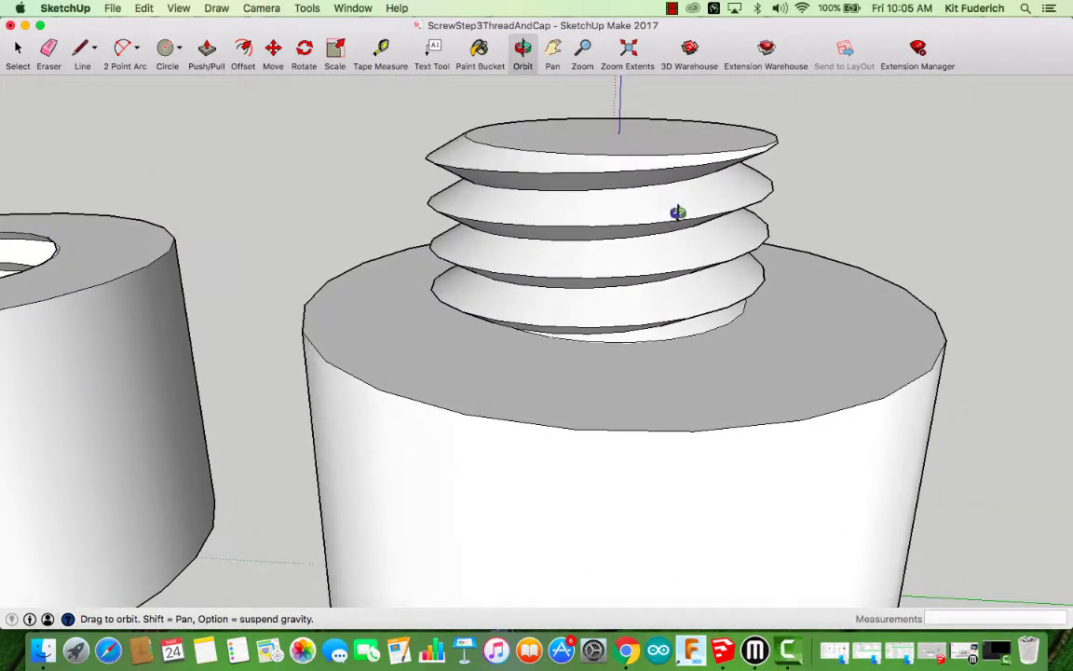
left_click(21, 49)
left_click_drag(335, 86, 808, 260)
key("Delete")
Step: Delete the flat circular face that closes the threaded hole, seen from above
left_click(532, 46)
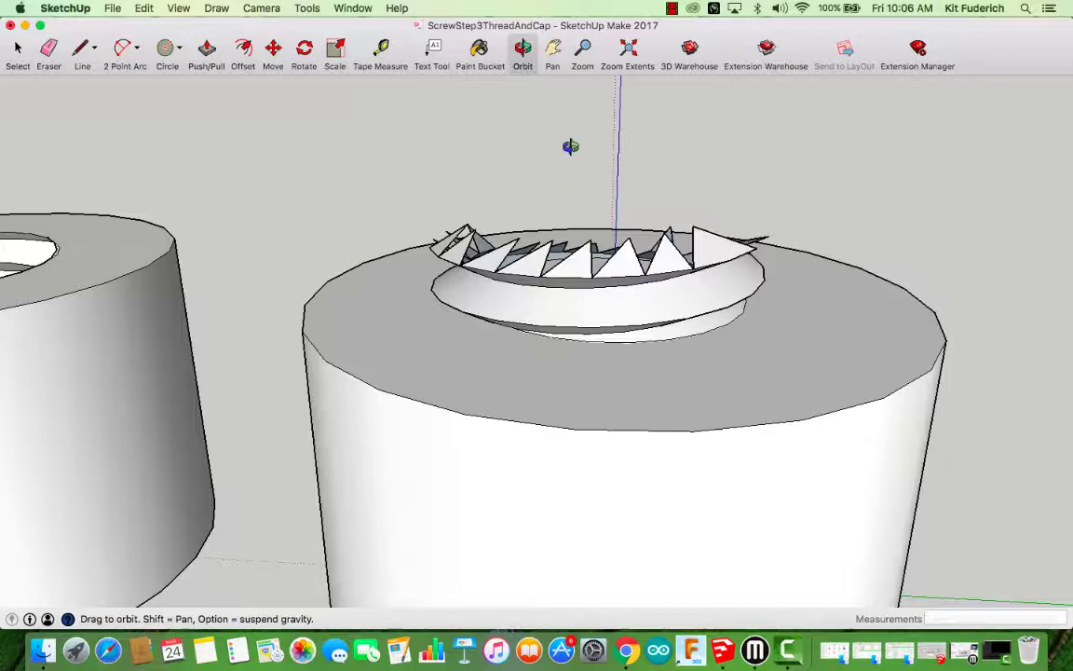
left_click_drag(570, 146, 601, 460)
left_click(18, 45)
left_click(555, 364)
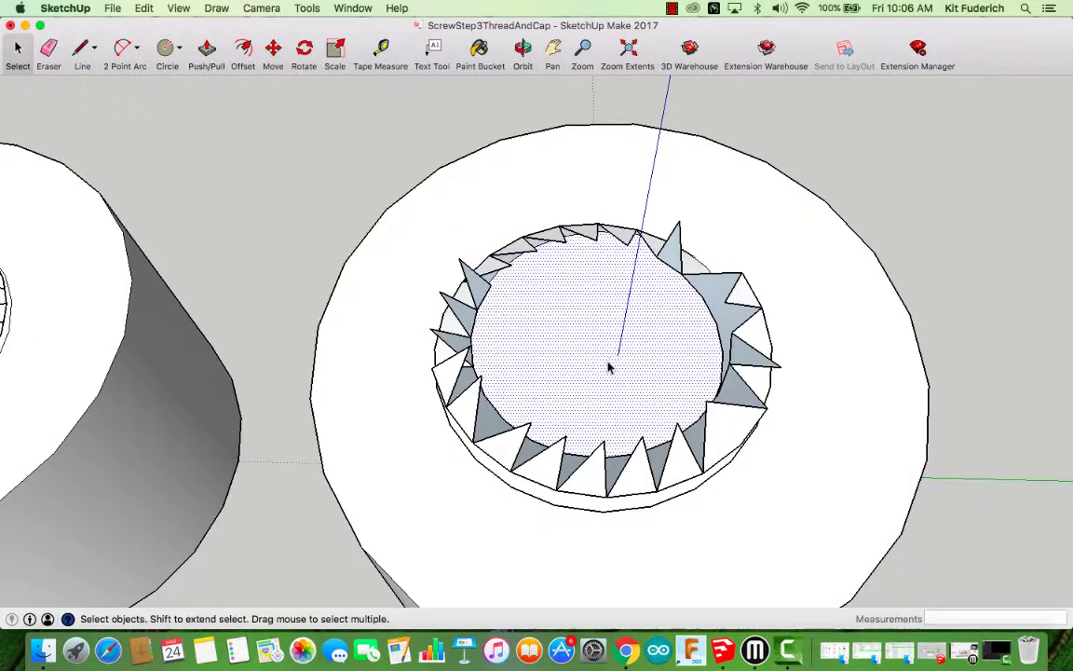
key("Delete")
Step: Erase the jagged leftover thread edges sticking out above the cylinder's top face
left_click(520, 52)
left_click_drag(647, 276, 403, 249)
left_click(39, 48)
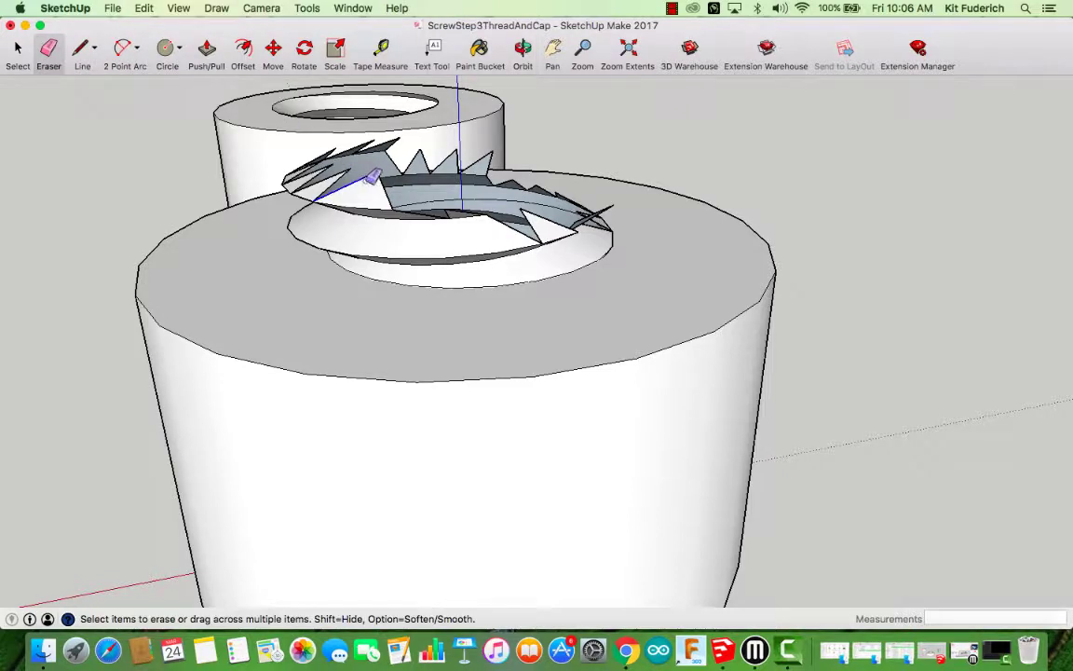
left_click(367, 182)
left_click(378, 183)
left_click(371, 215)
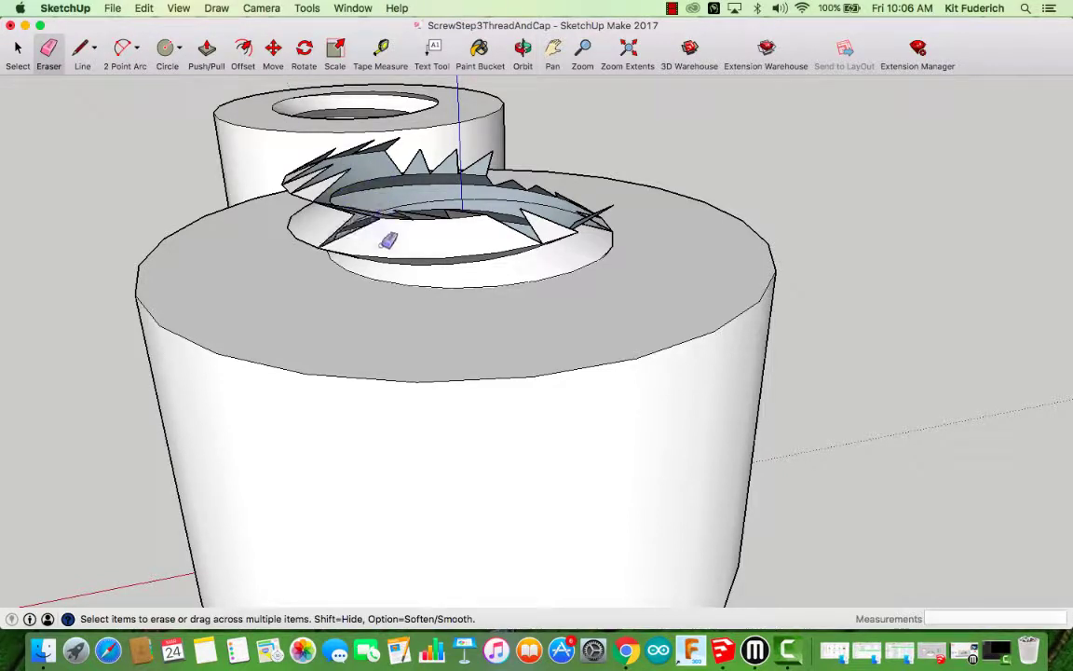
mouse_move(389, 241)
left_mouse_down()
mouse_move(450, 257)
mouse_move(472, 244)
mouse_move(405, 247)
left_mouse_up()
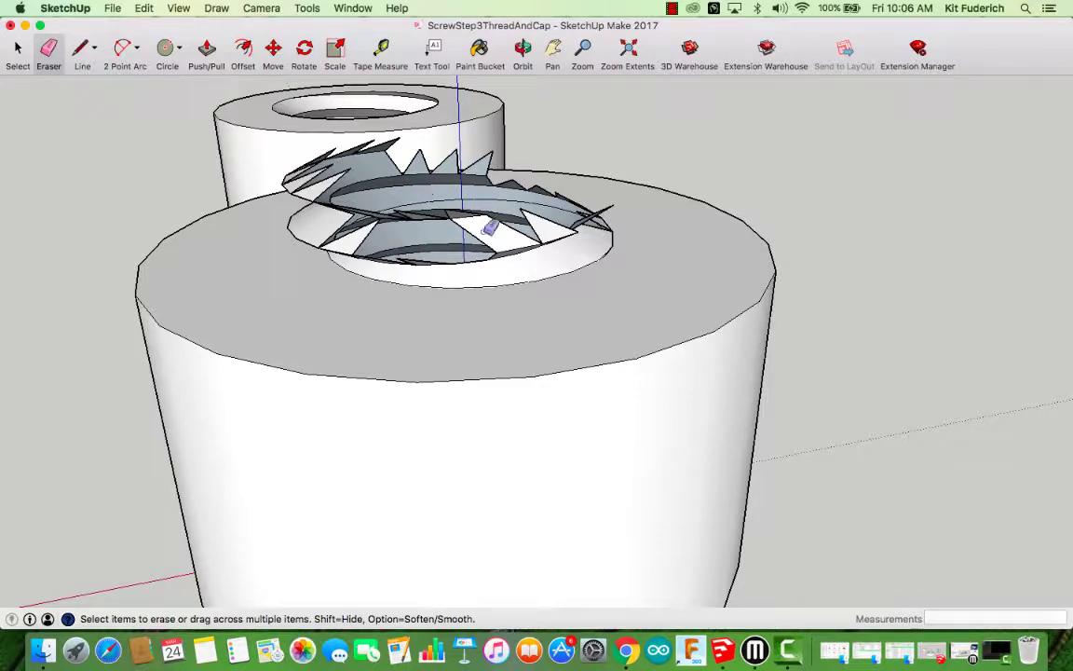
left_click(518, 58)
left_click_drag(596, 372, 517, 187)
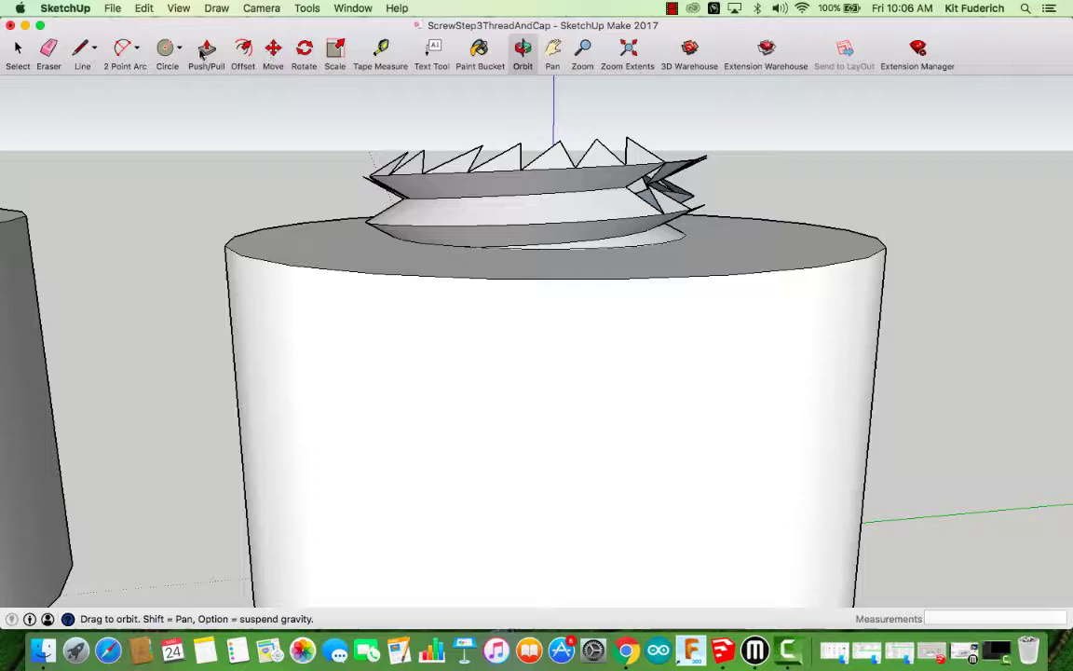
left_click(45, 54)
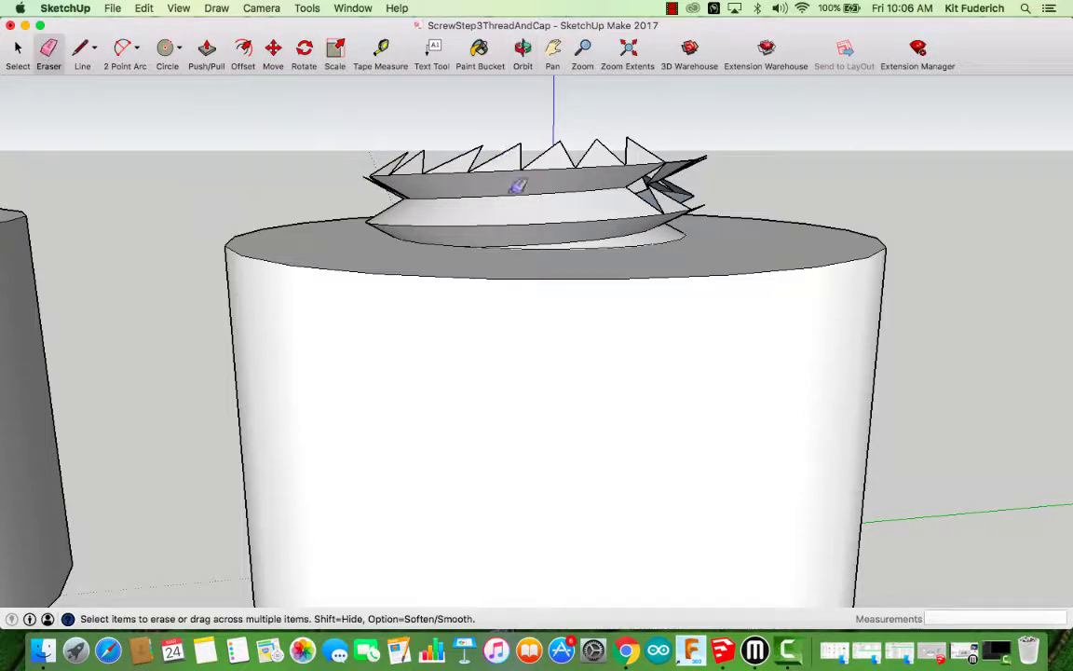
mouse_move(559, 168)
left_mouse_down()
mouse_move(498, 177)
mouse_move(517, 167)
mouse_move(471, 163)
left_mouse_up()
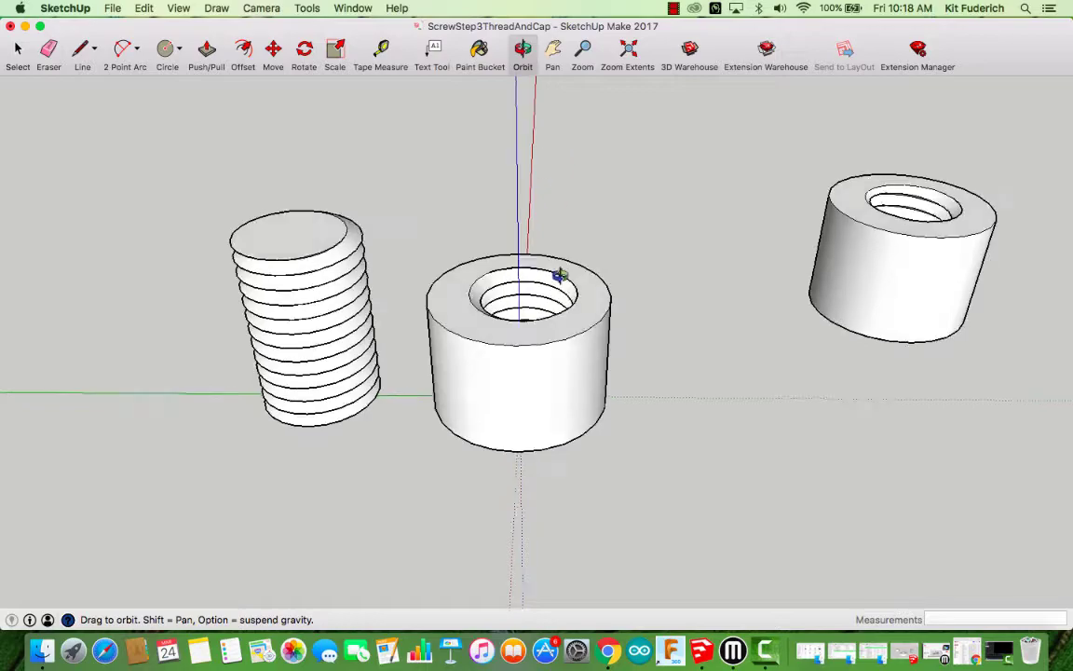
Step: Scale the whole threaded cap at the origin uniformly to about 1.08 from its corner, then deselect it
left_click_drag(558, 273, 577, 324)
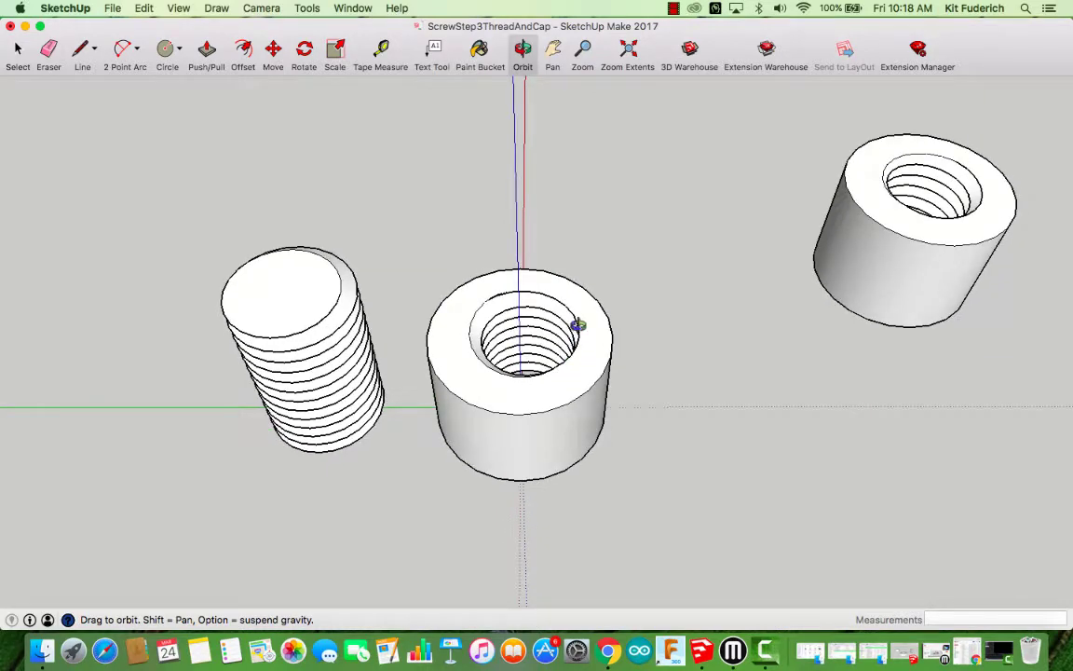
left_click(21, 56)
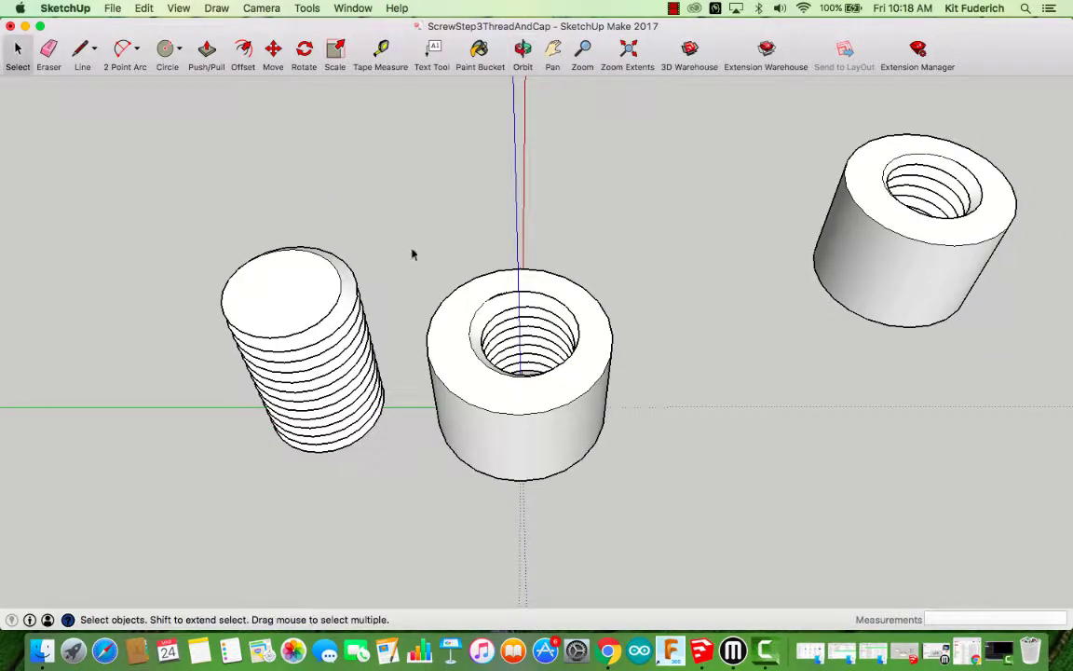
left_click_drag(413, 254, 667, 515)
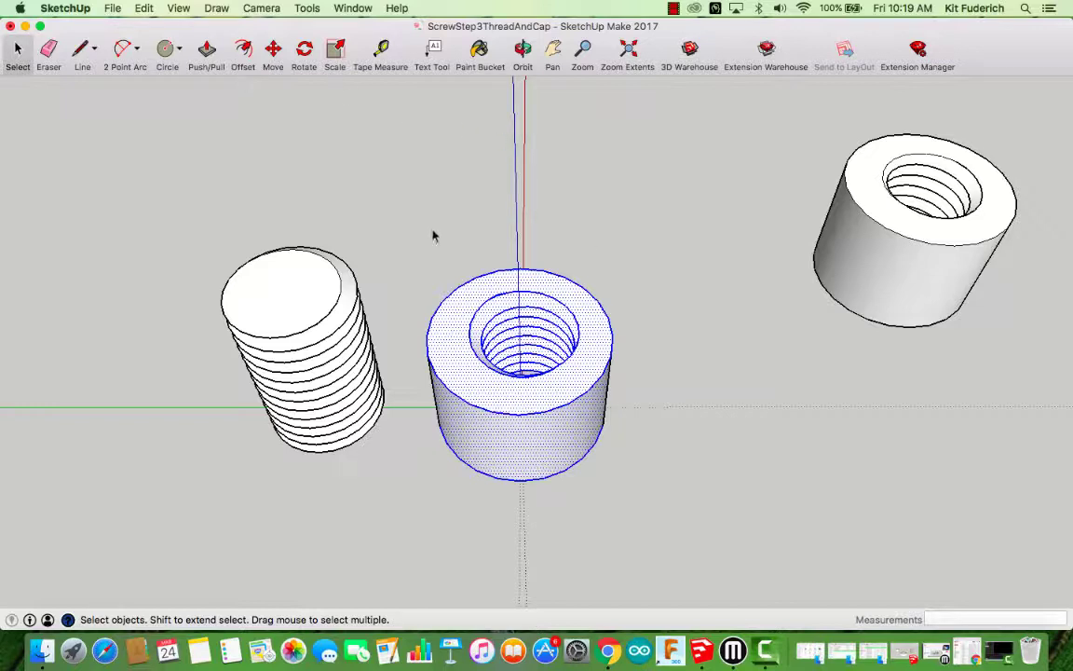
left_click(336, 48)
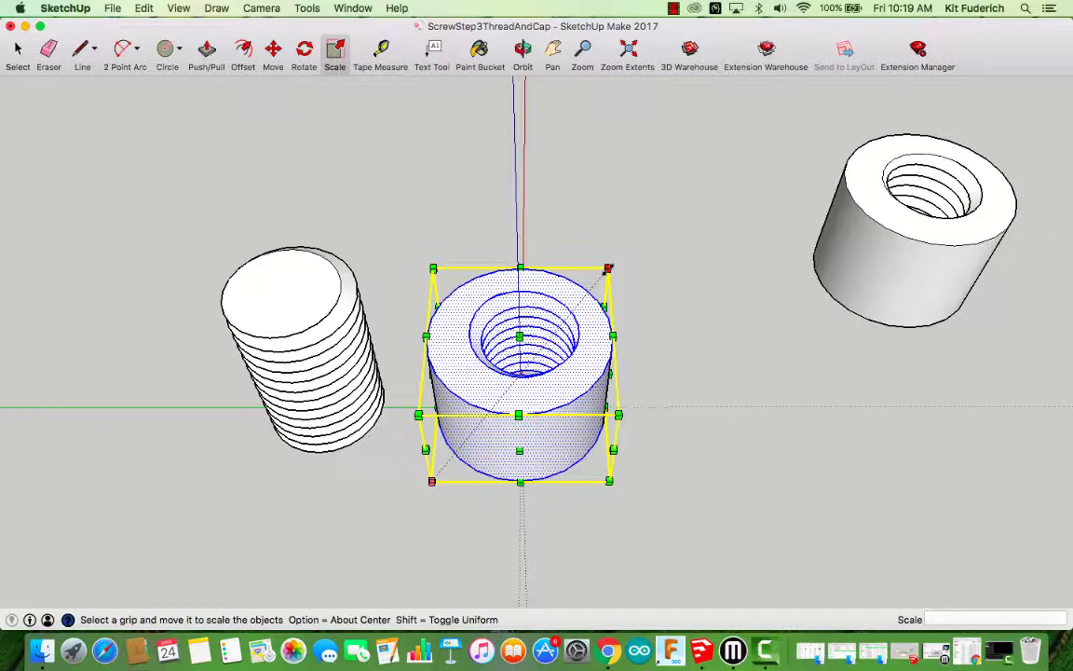
left_click_drag(610, 267, 626, 253)
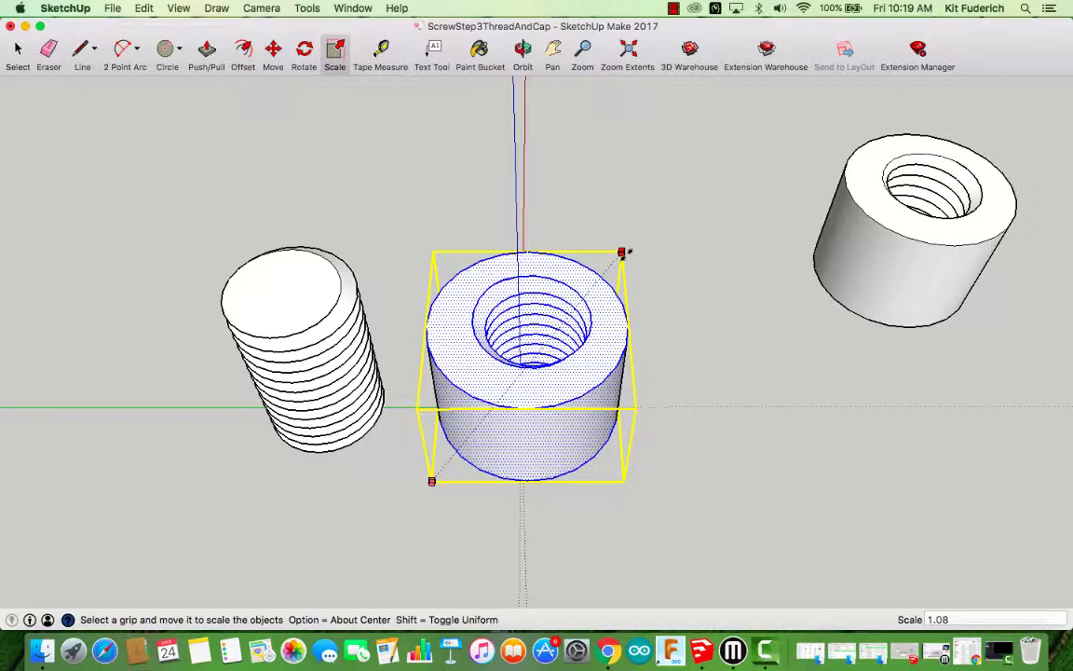
left_click_drag(627, 252, 628, 254)
left_click(17, 51)
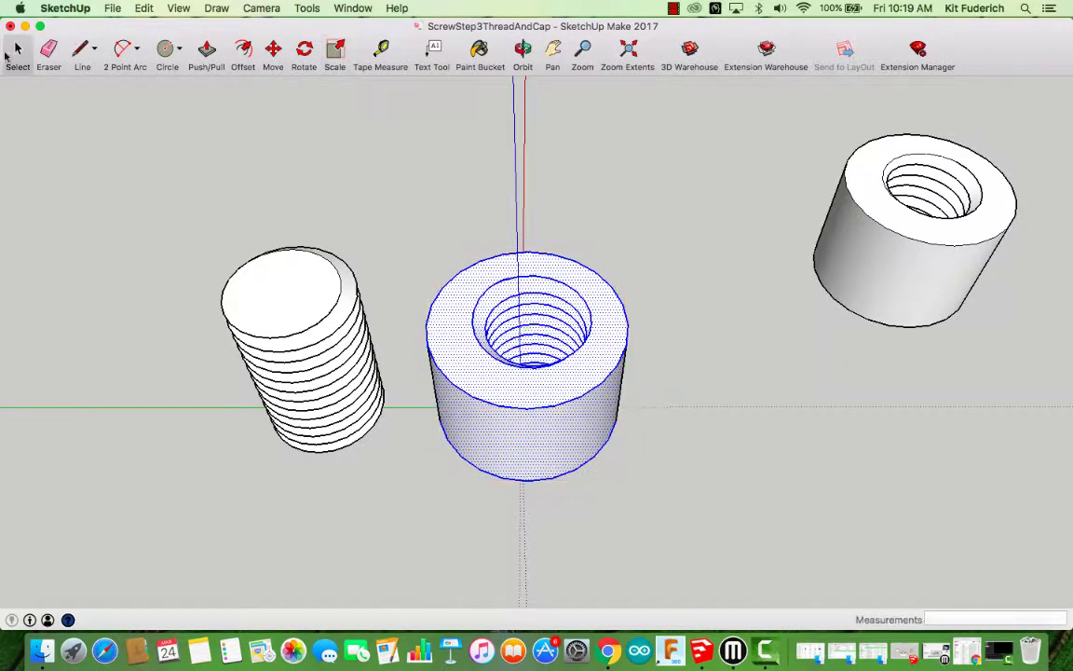
left_click(338, 228)
Step: Copy the ring-shaped bottom face of the threaded cap at the origin about 1779 mm along the green axis, away from the screw
left_click(519, 49)
left_click_drag(532, 202, 495, 283)
middle_click_drag(497, 284, 540, 187)
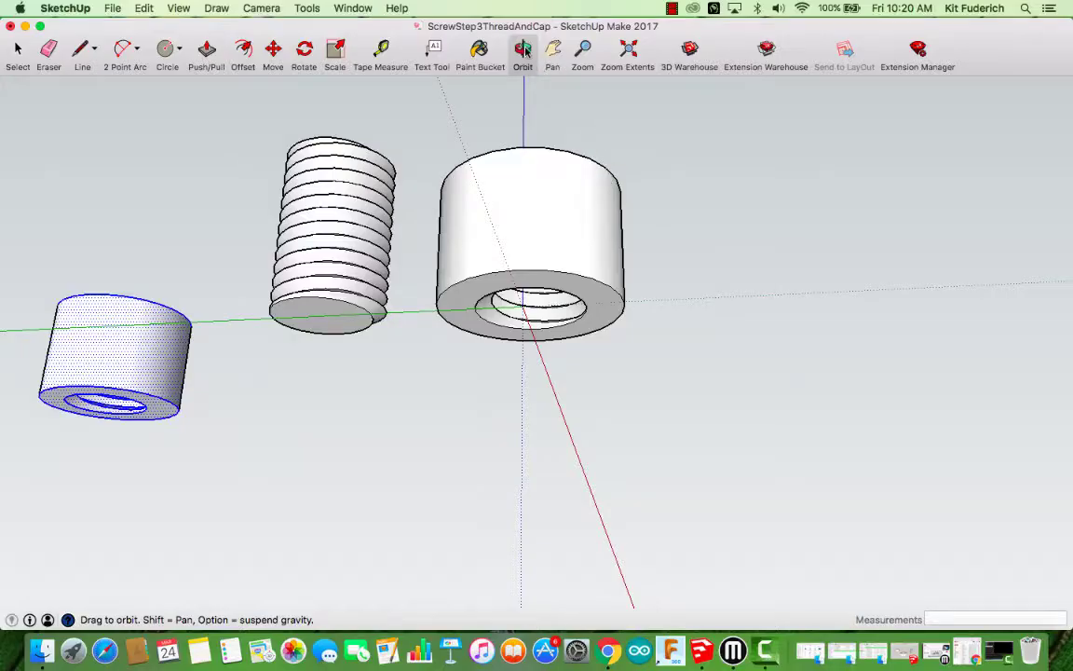
left_click_drag(594, 220, 684, 276)
scroll(685, 272, "up", 3)
left_click_drag(479, 160, 495, 176)
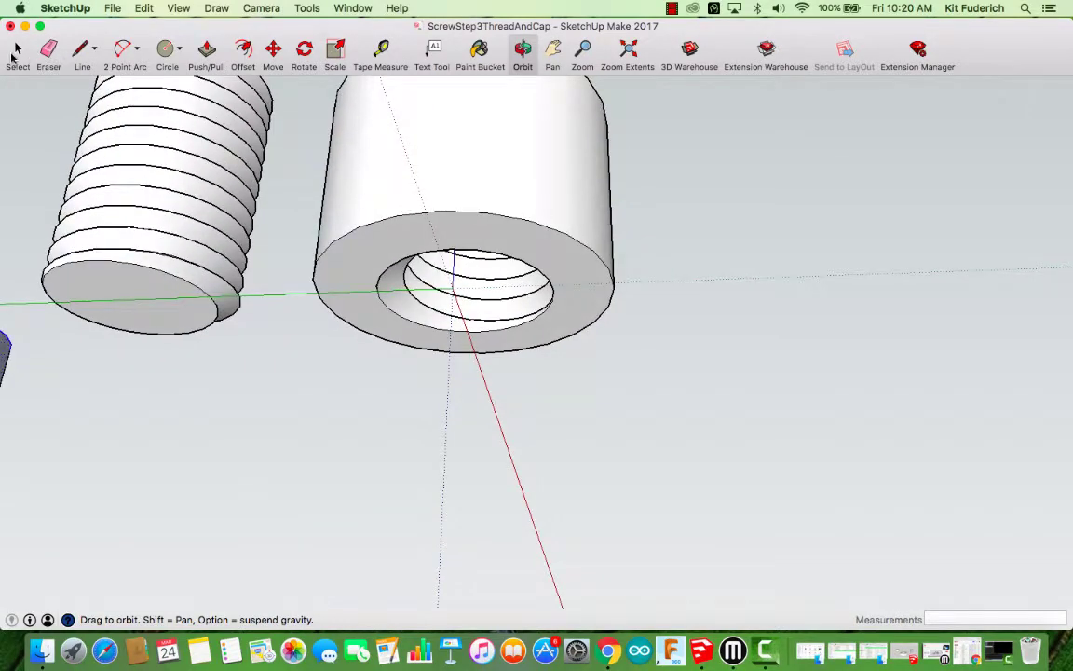
left_click(16, 51)
left_click(440, 233)
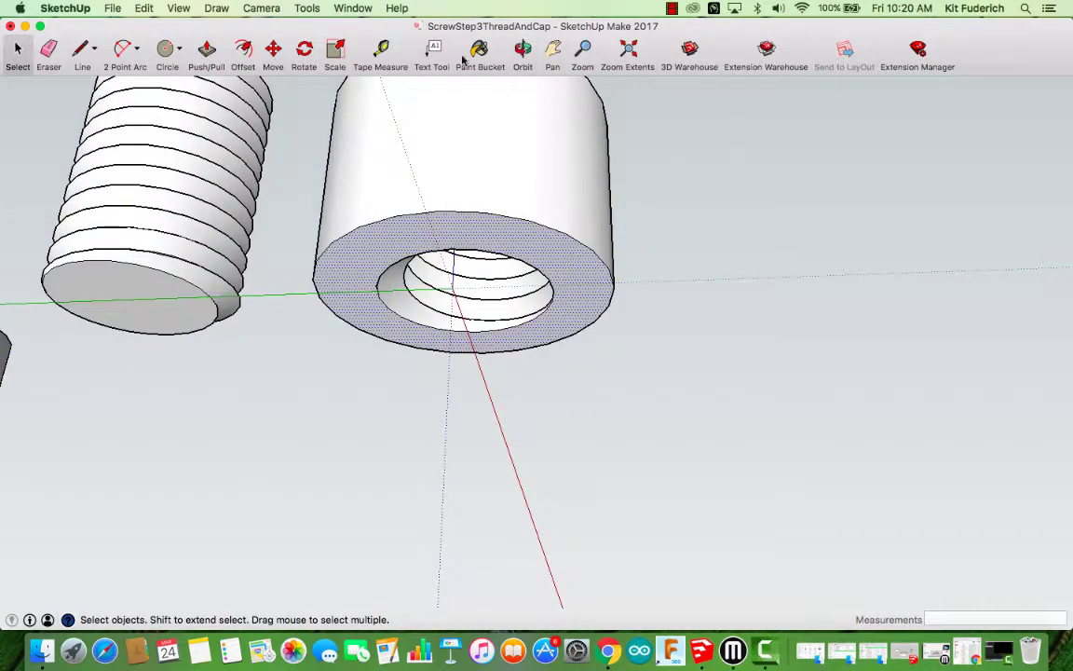
left_click(521, 54)
left_click_drag(539, 250, 566, 253)
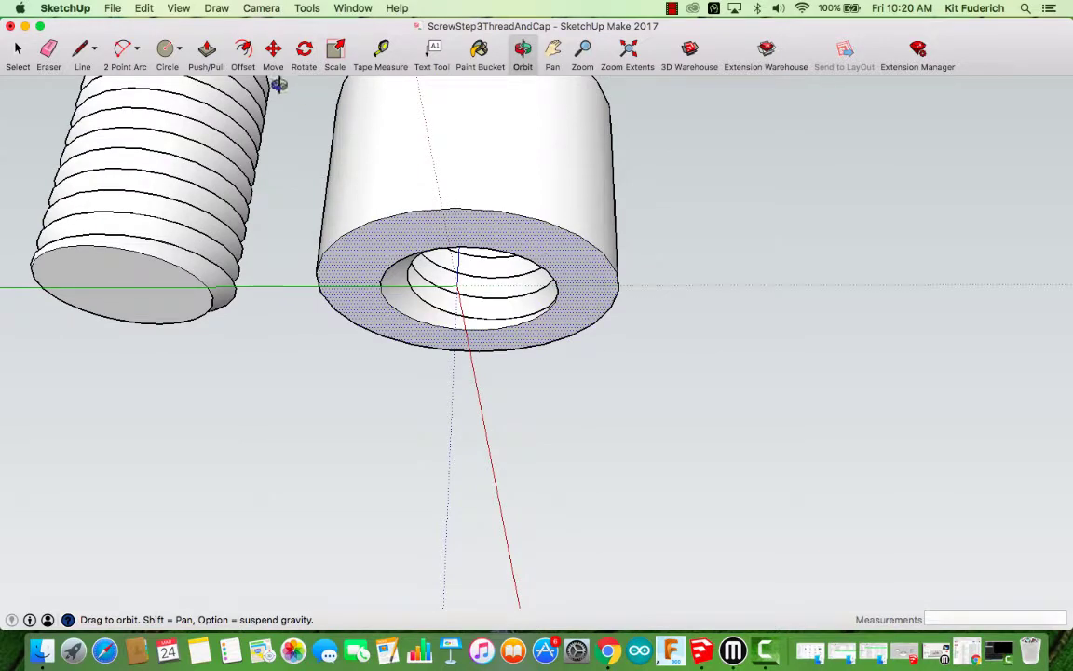
left_click(272, 53)
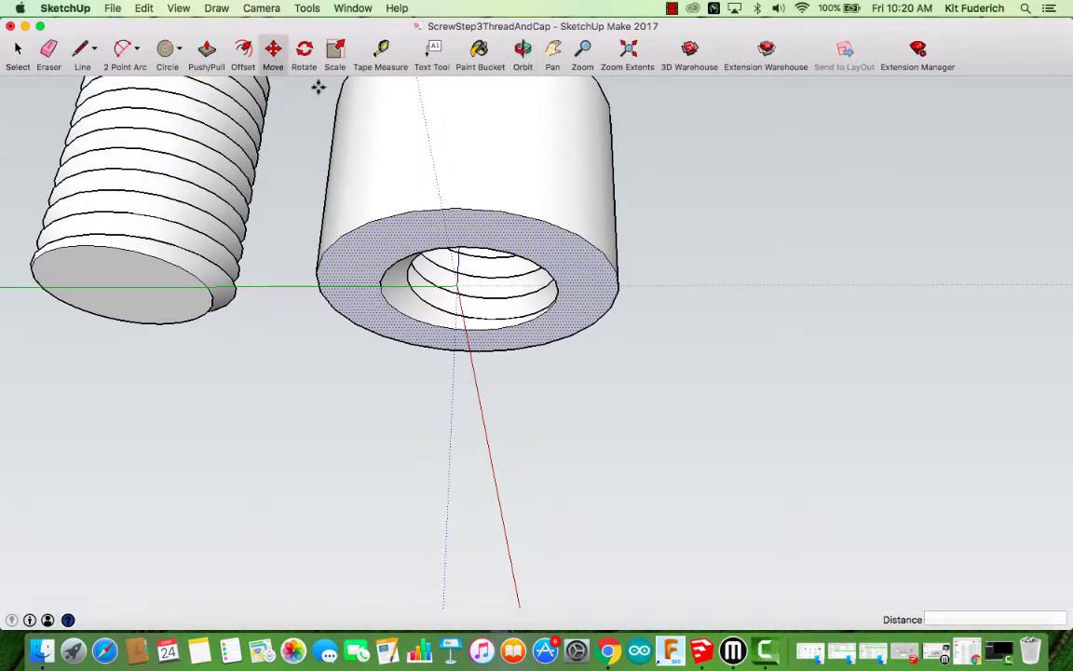
key("alt")
left_click(576, 284)
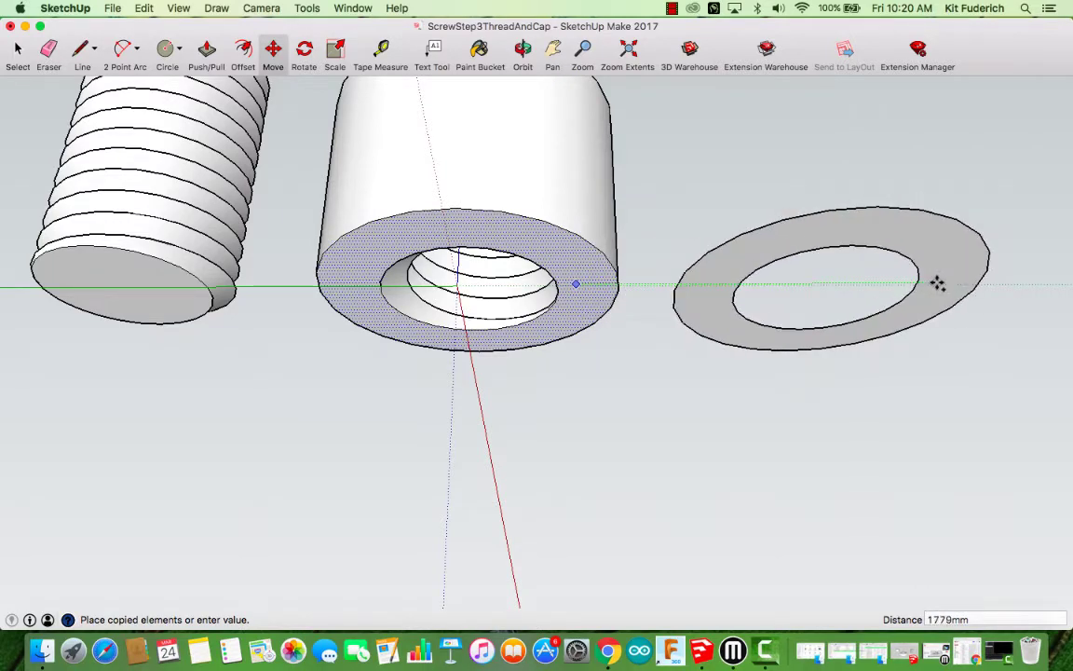
left_click(936, 281)
Step: Draw a line straight across the copied ring's inner circle so that its hole is filled with a face
left_click(552, 53)
left_click_drag(692, 217, 314, 244)
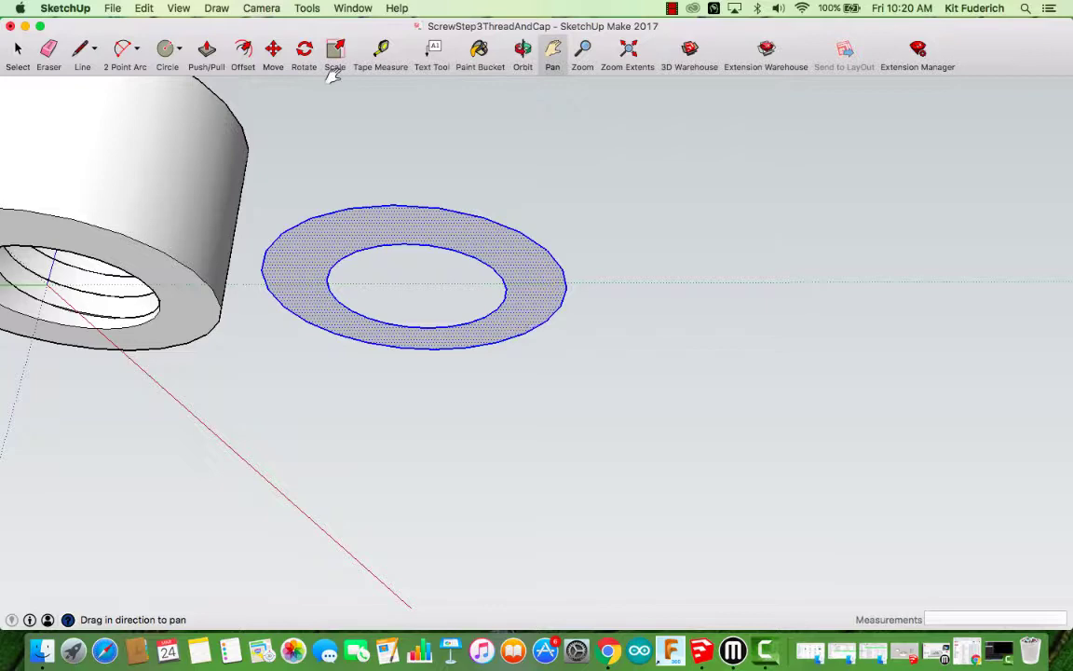
left_click(523, 52)
left_click_drag(531, 224, 462, 245)
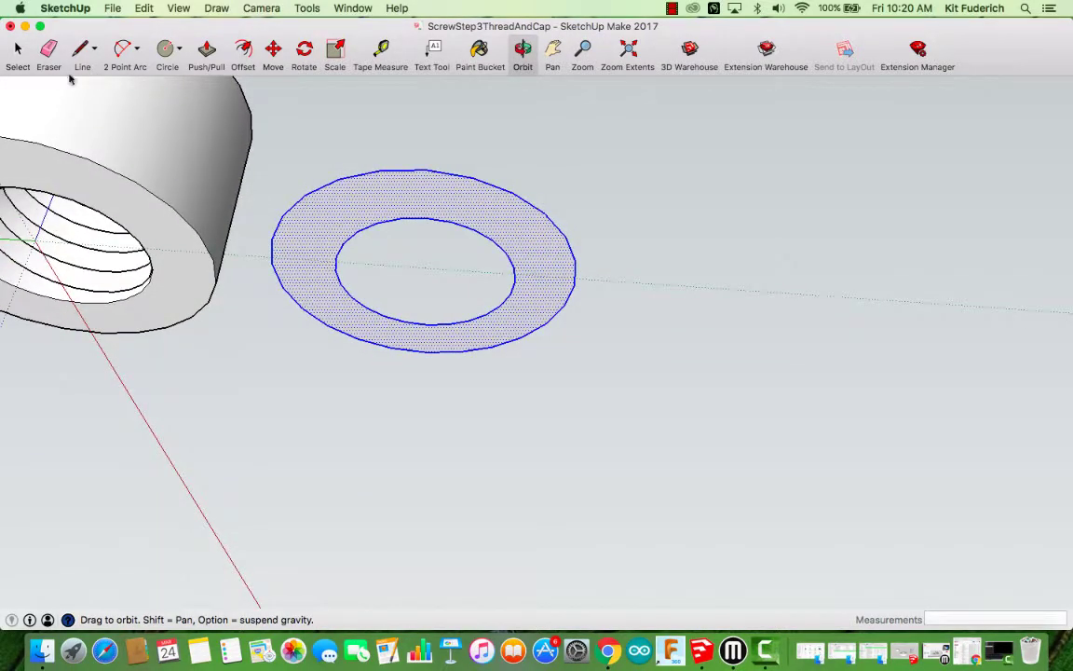
left_click(18, 53)
left_click(409, 217)
left_click(82, 50)
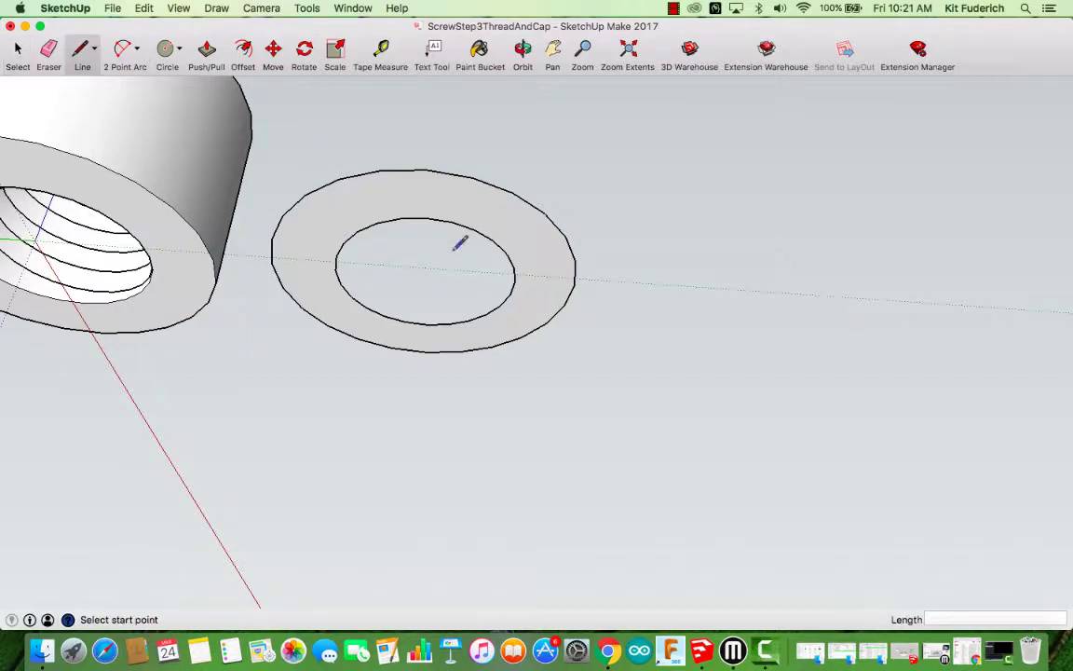
left_click(426, 324)
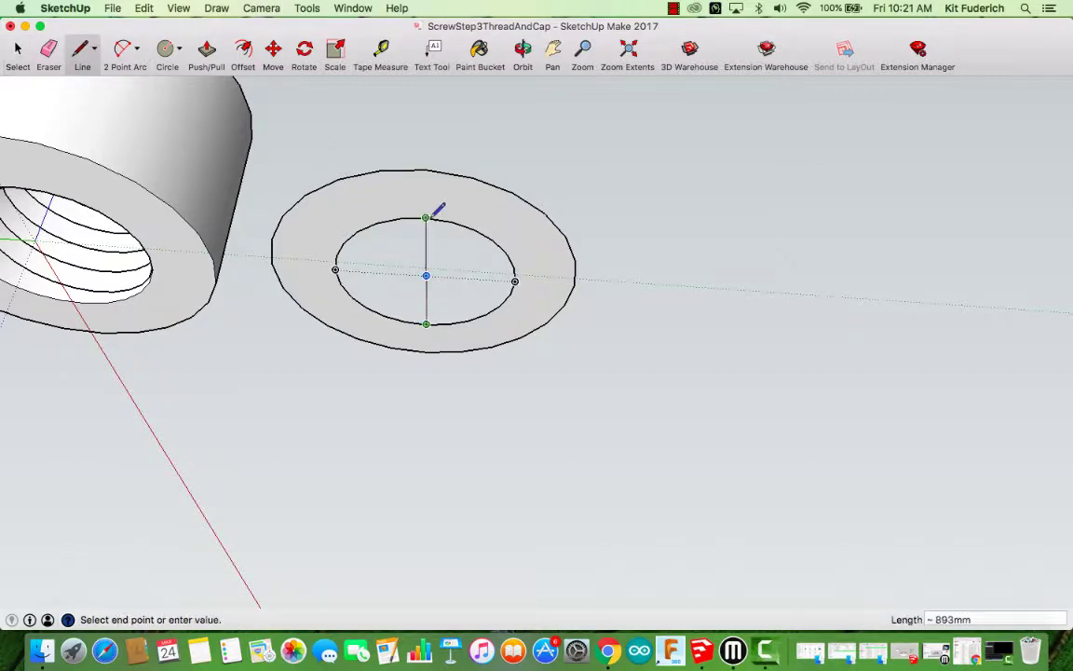
left_click(426, 219)
Step: Erase the dividing line and the inner circle's edges to leave one solid disc
left_click(47, 53)
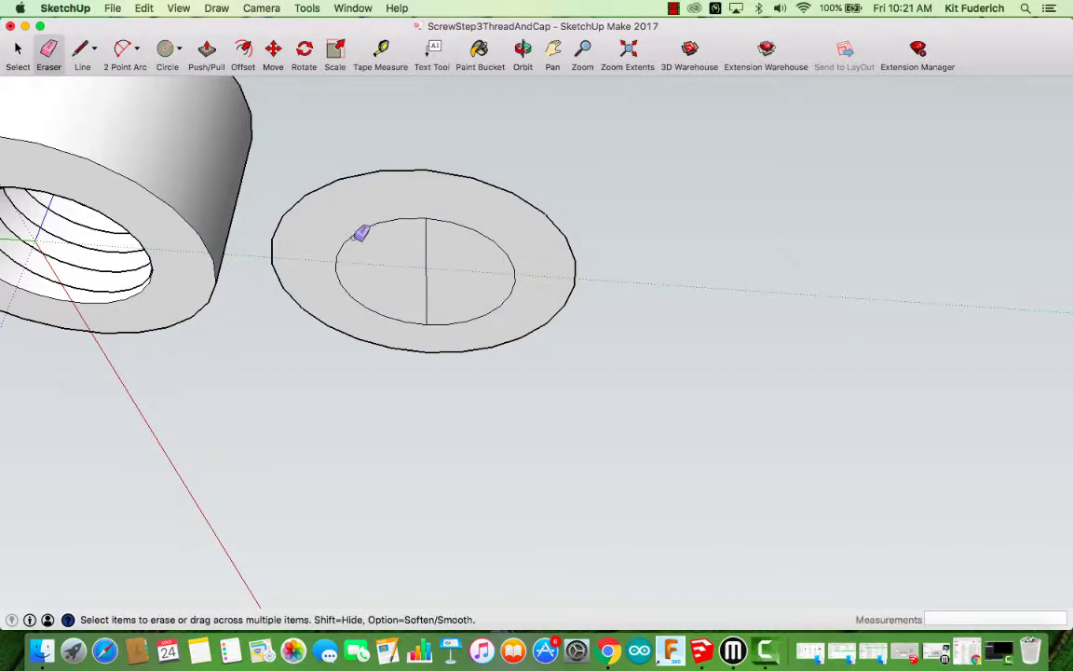
left_click_drag(426, 279, 466, 323)
mouse_move(466, 233)
left_mouse_down()
mouse_move(327, 246)
mouse_move(326, 266)
mouse_move(370, 214)
mouse_move(396, 221)
left_mouse_up()
Step: Draw two crossing diameter lines of about 1499 mm on the disc to mark its centre
left_click(95, 49)
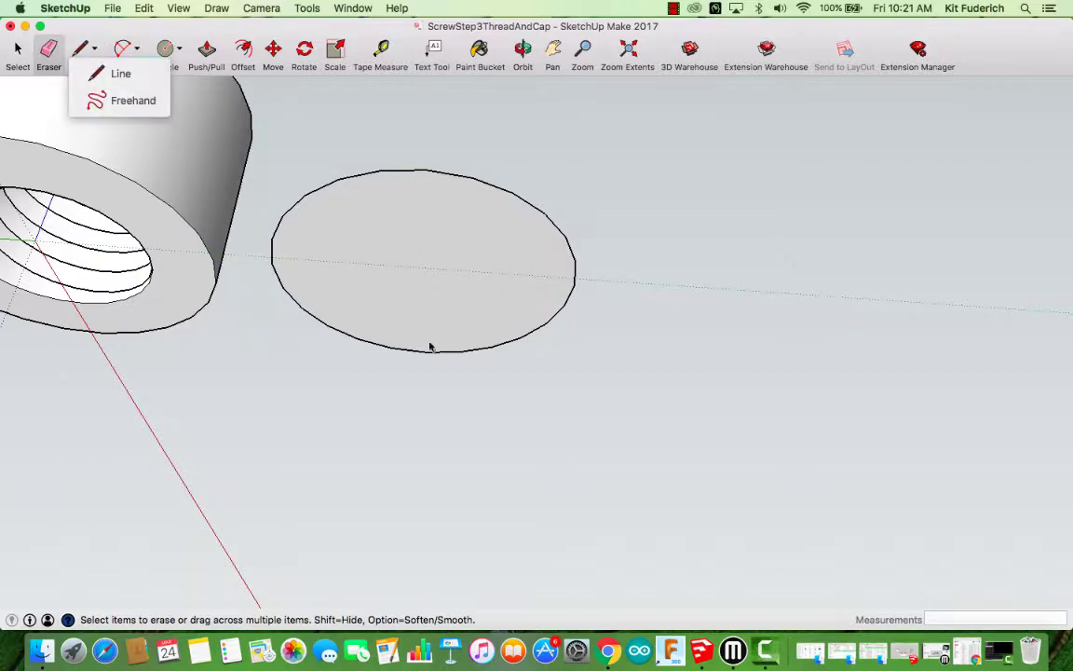
left_click(113, 72)
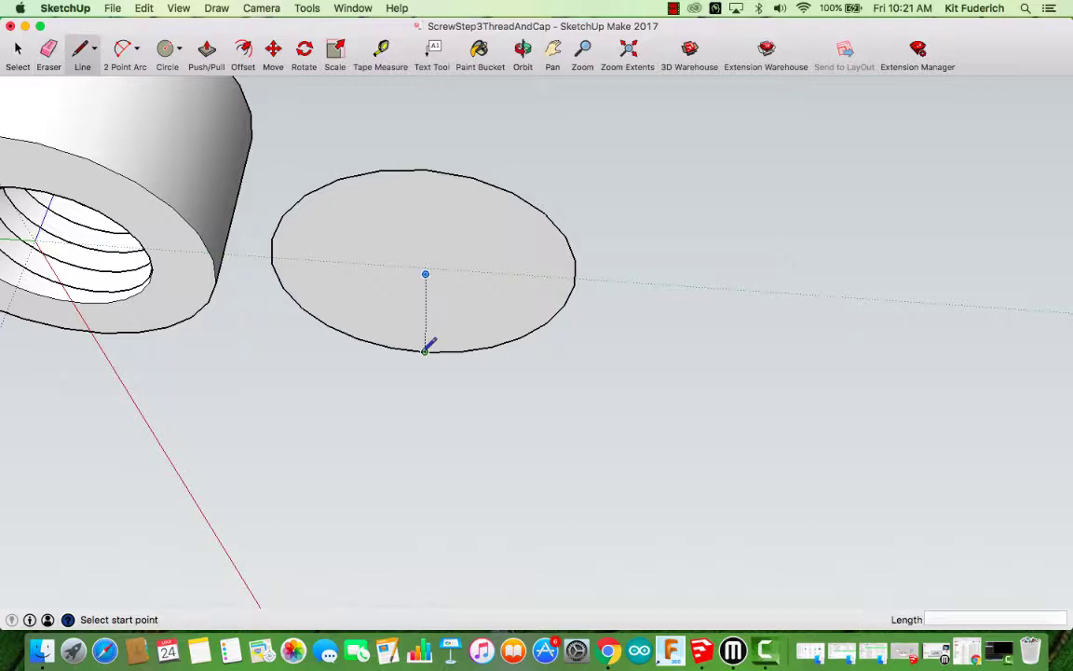
left_click(426, 352)
left_click(426, 170)
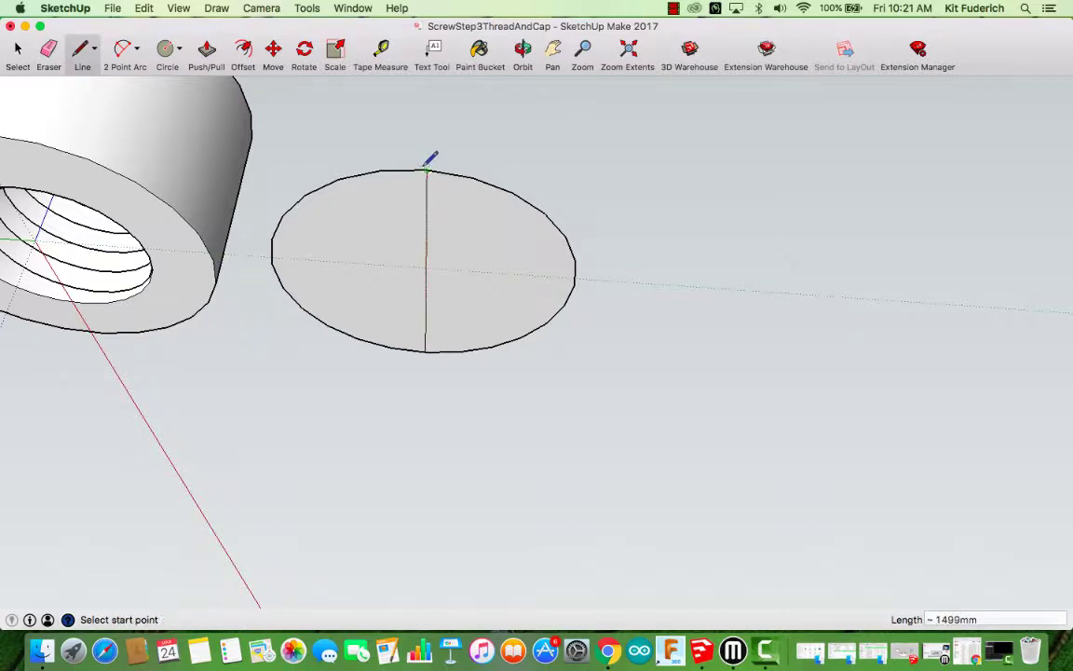
left_click(271, 251)
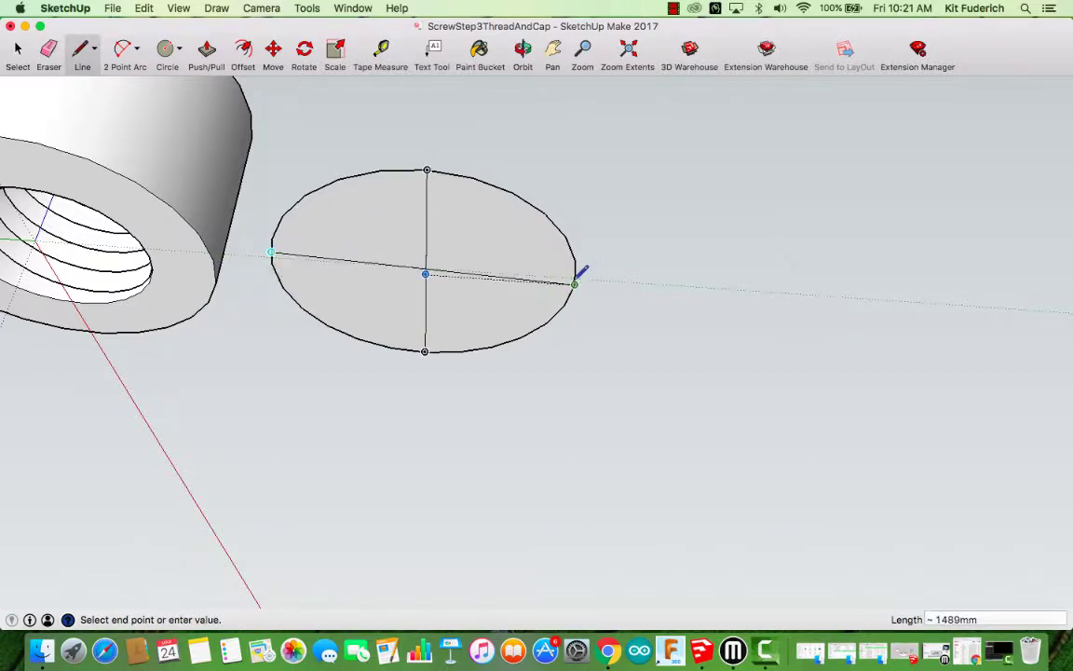
left_click(577, 273)
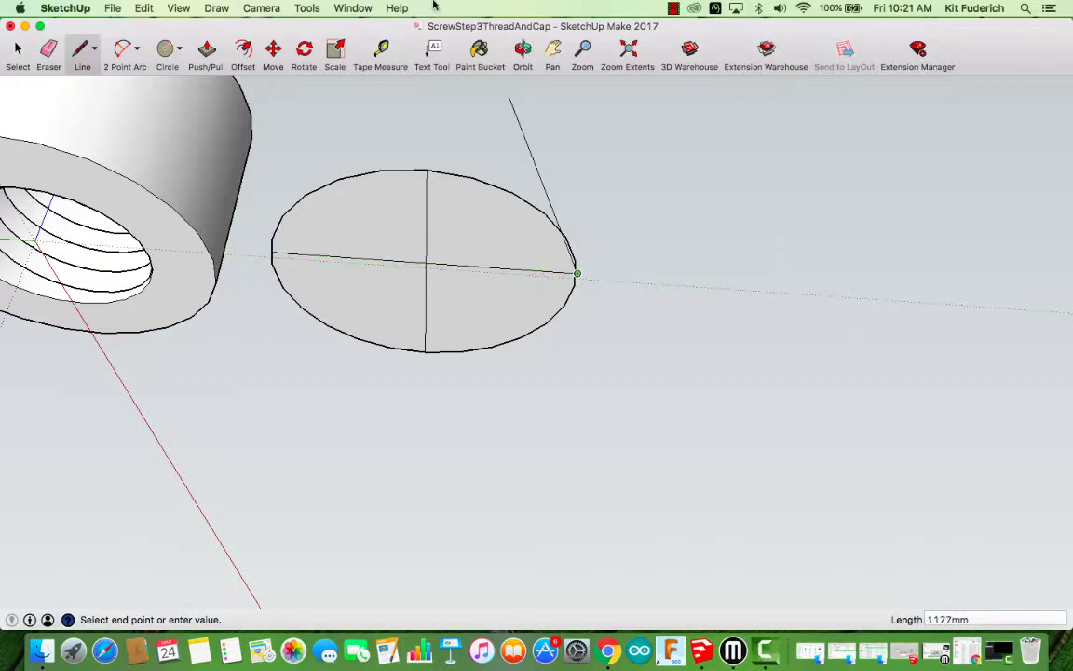
Step: Draw a long vertical line from the disc's centre downward along the blue axis
left_click(524, 48)
left_click_drag(517, 149, 240, 293)
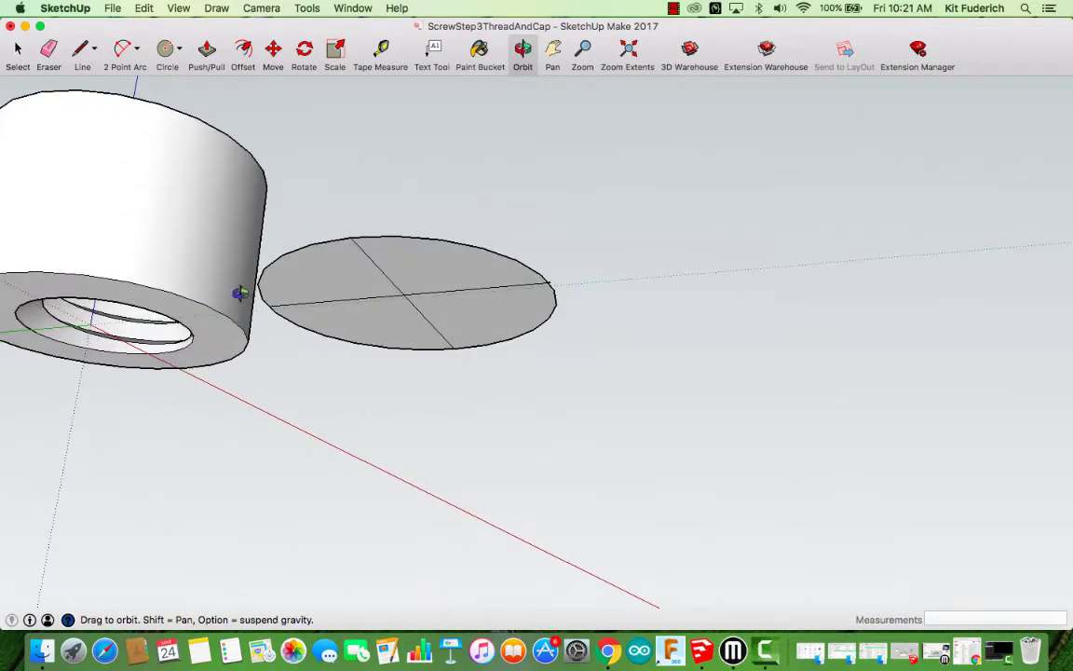
left_click(80, 51)
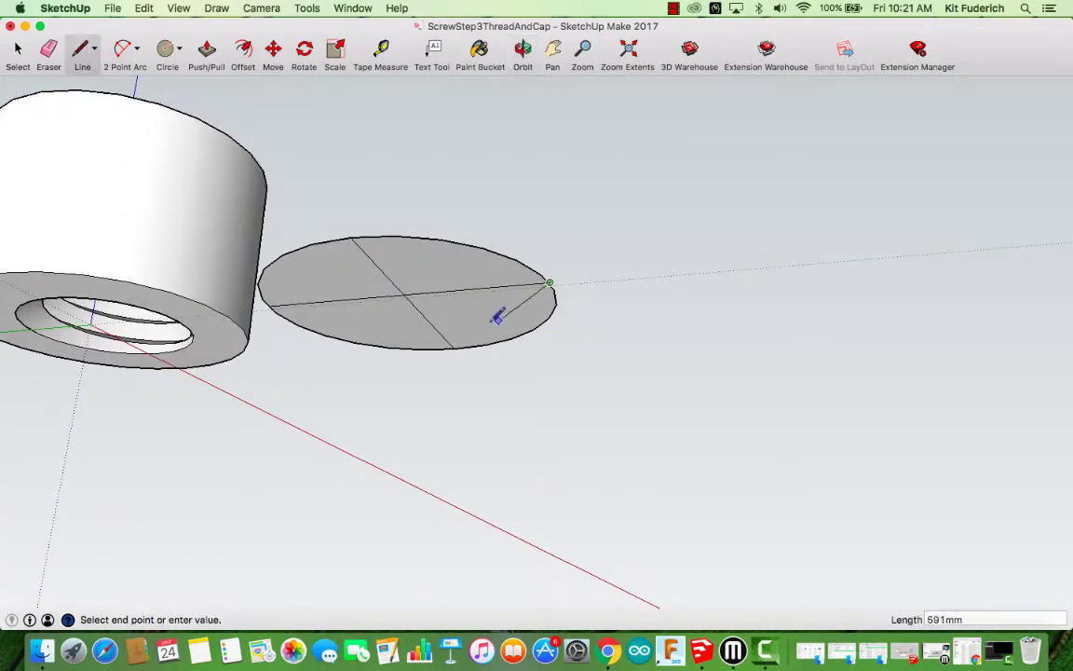
left_click(404, 294)
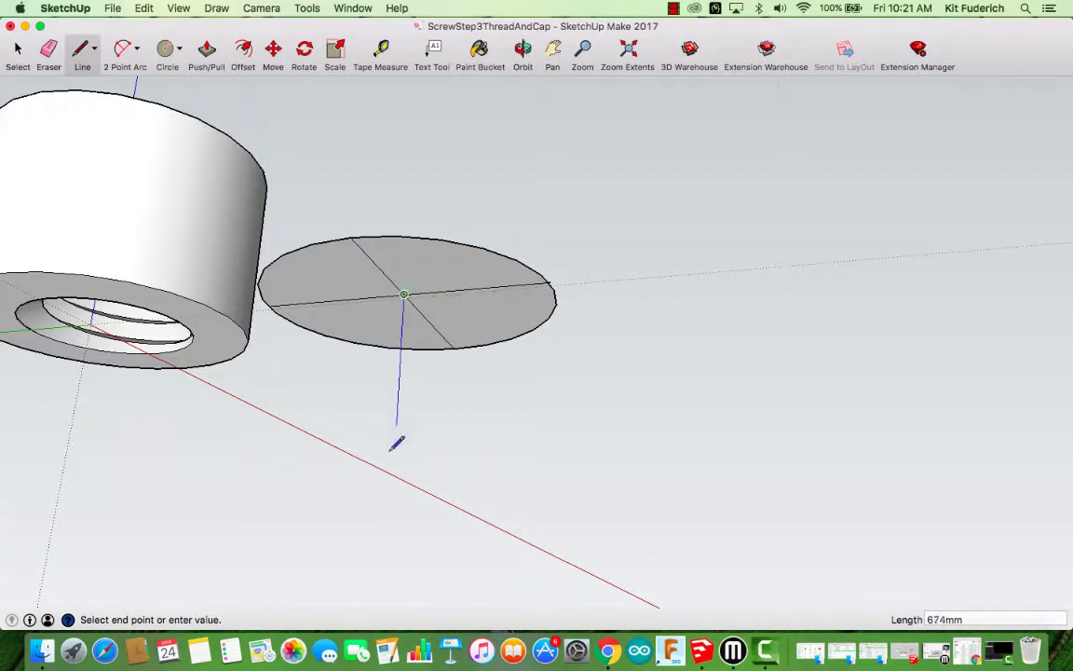
left_click(388, 601)
Step: Draw an upright rectangle of about 1256 by 1591 mm from the lower end of the vertical line, stopping short of the disc
left_click(522, 49)
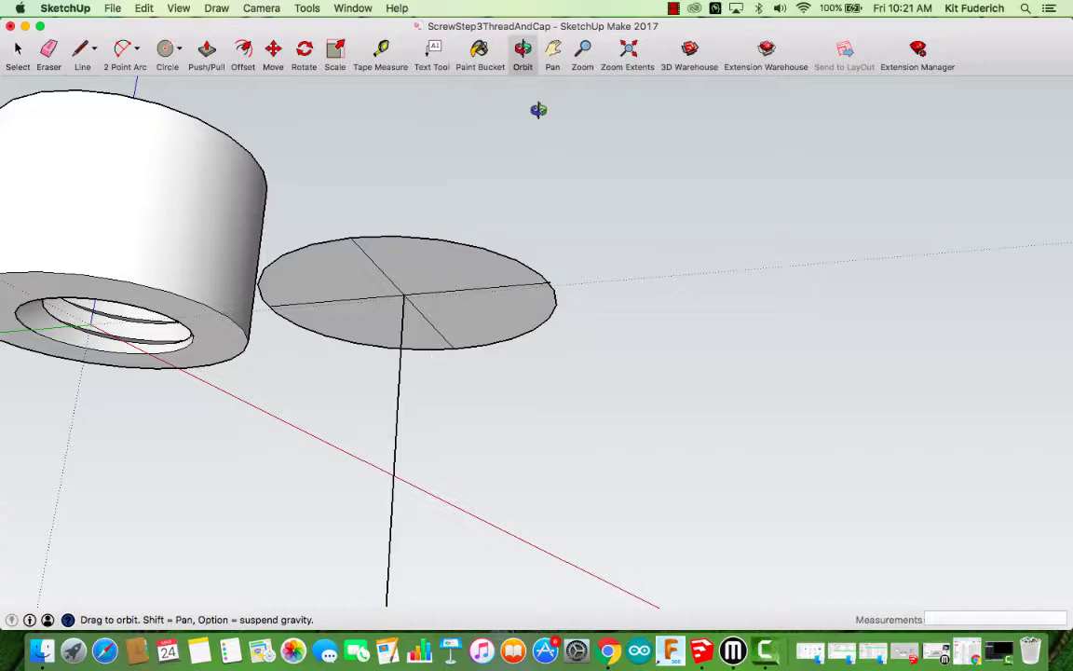
left_click_drag(537, 108, 554, 281)
scroll(521, 358, "down", 5)
scroll(529, 426, "up", 3)
left_click_drag(544, 432, 616, 429)
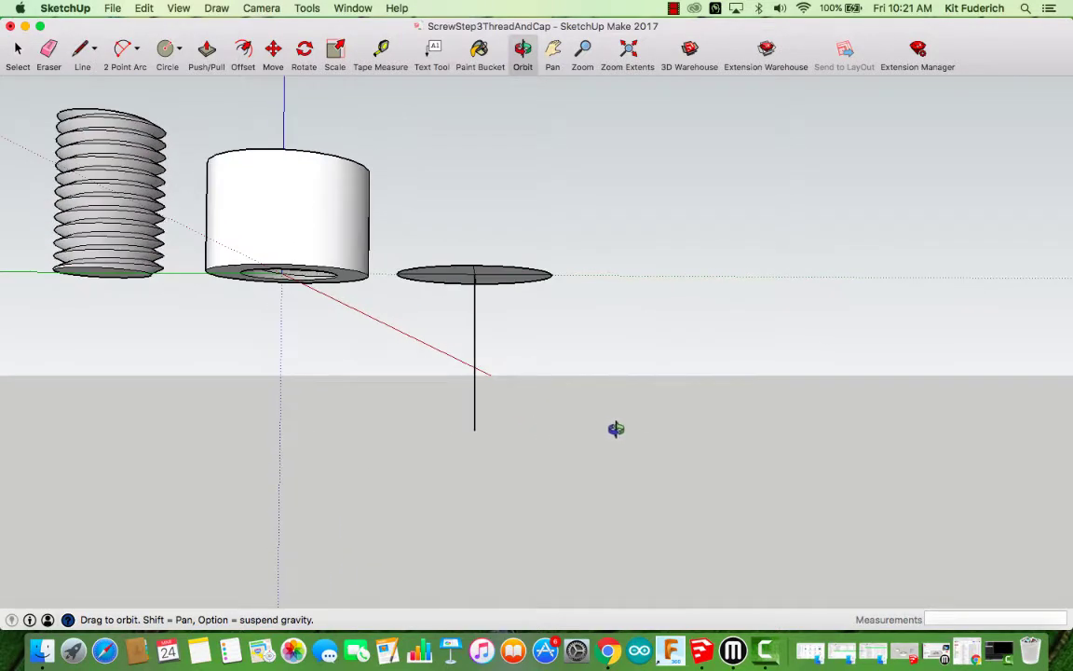
scroll(616, 429, "up", 2)
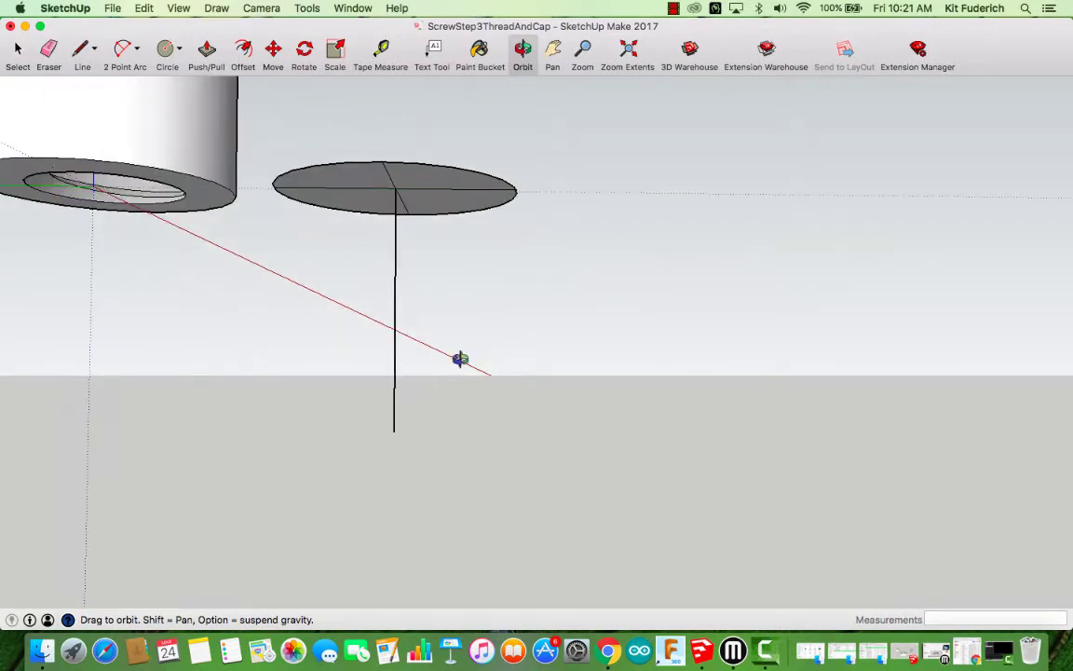
left_click(183, 51)
left_click(204, 72)
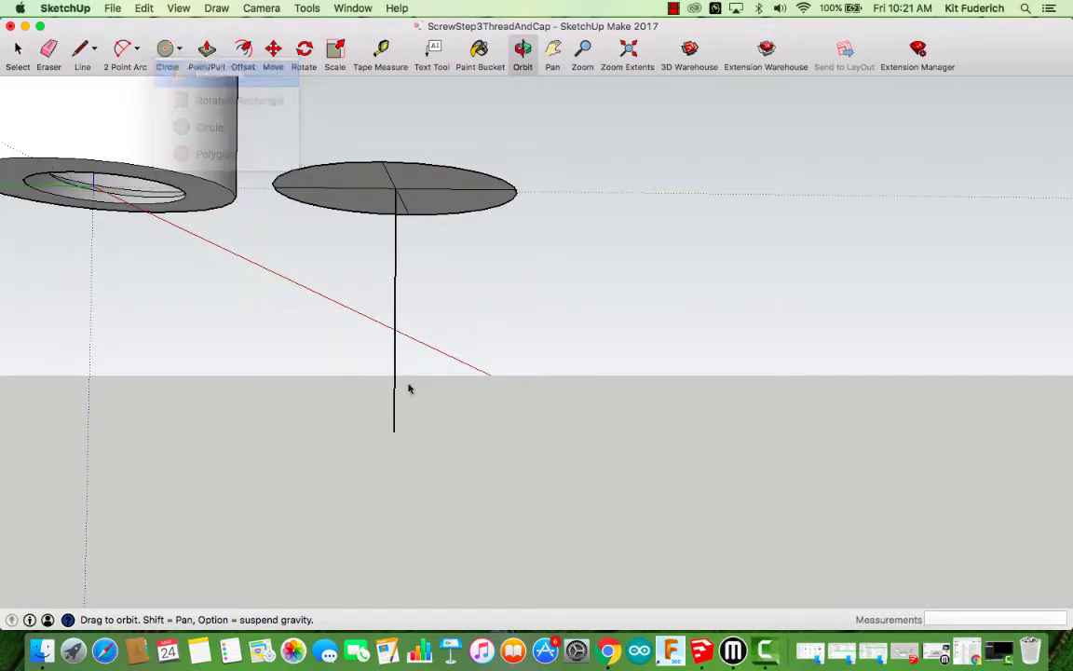
left_click(394, 430)
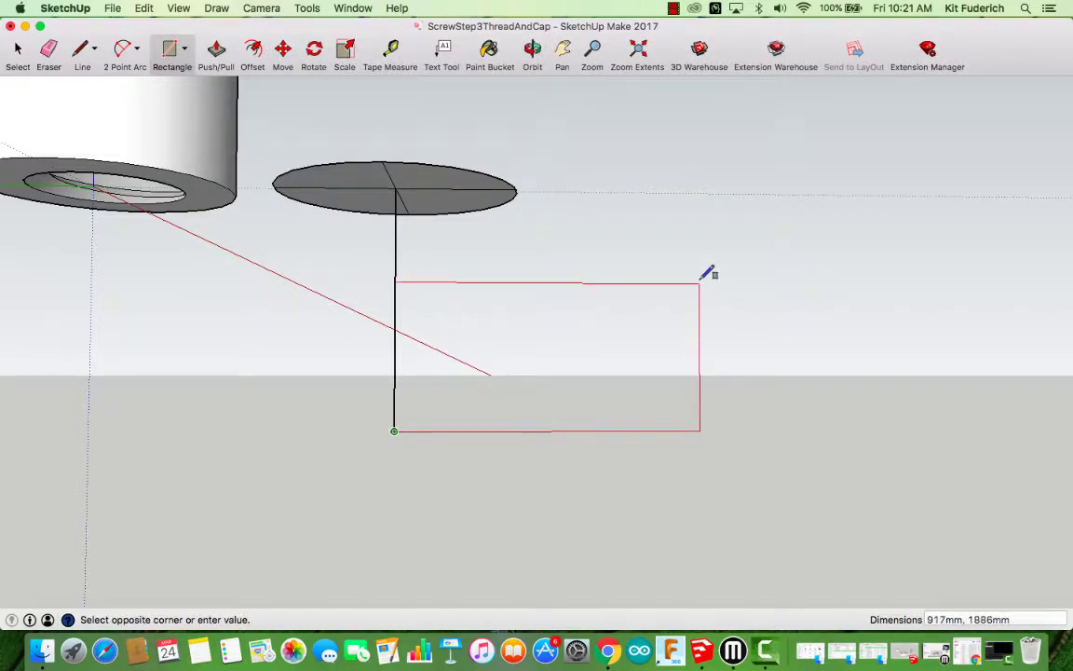
left_click(654, 228)
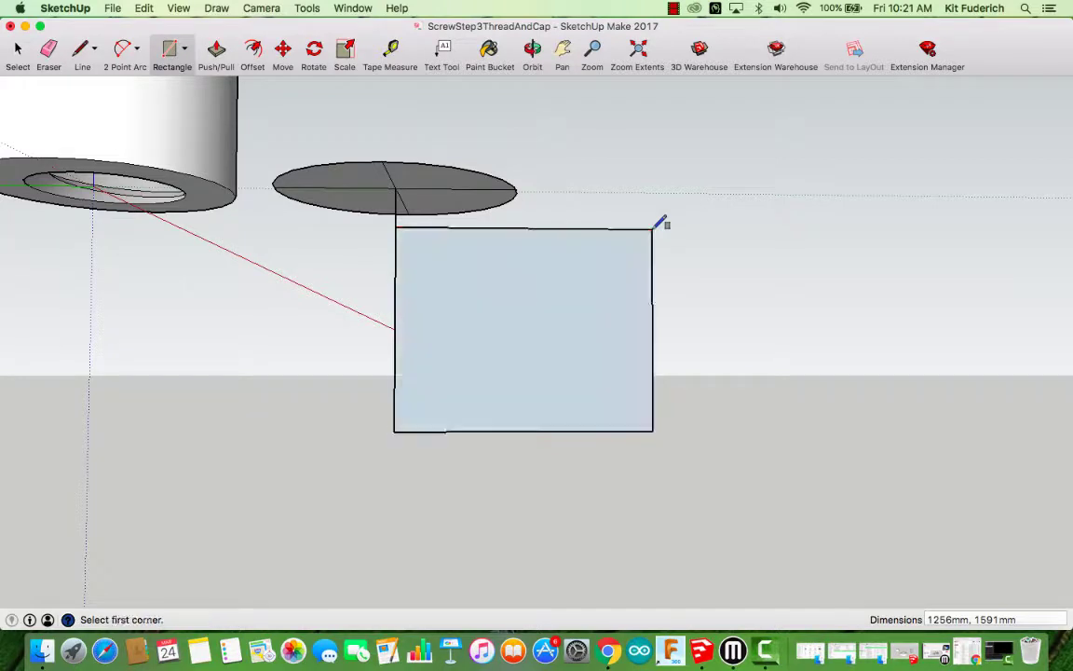
Step: Draw a horizontal line inside the rectangle just above its lower edge, from the vertical line to shortly before the far side
left_click(532, 51)
left_click_drag(555, 224, 349, 203)
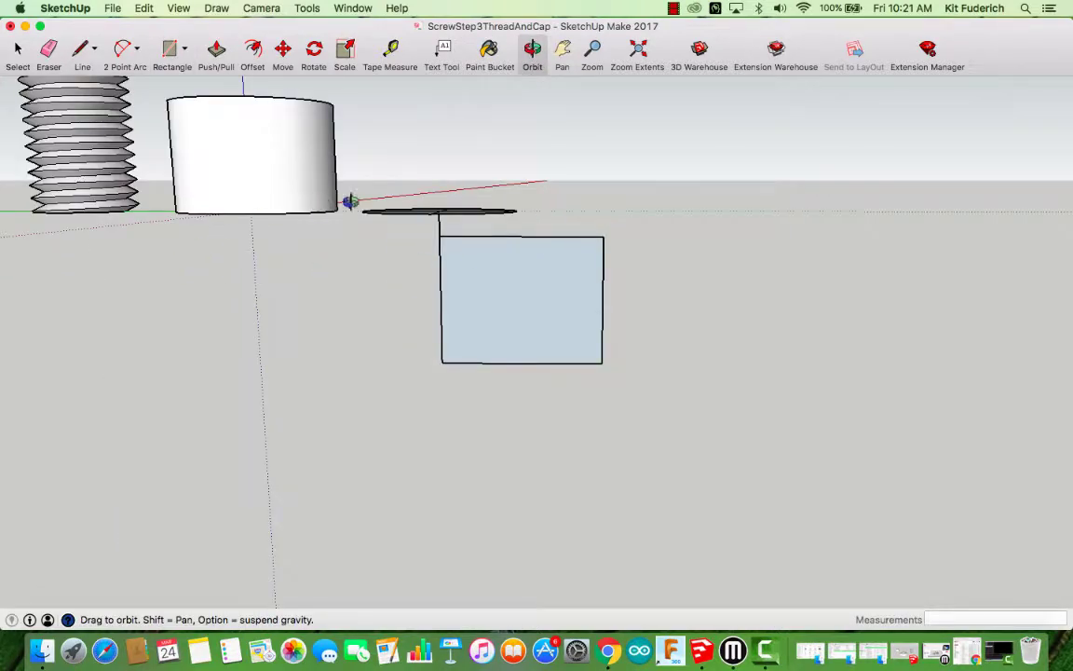
left_click_drag(445, 198, 443, 187)
left_click(80, 52)
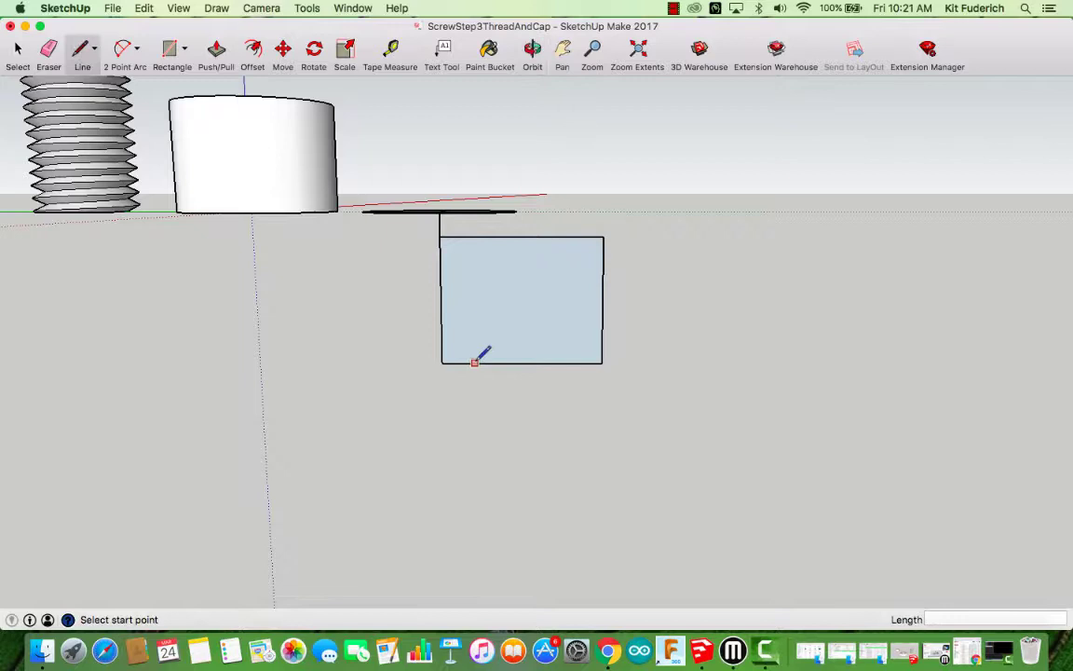
scroll(470, 363, "up", 4)
scroll(412, 342, "down", 4)
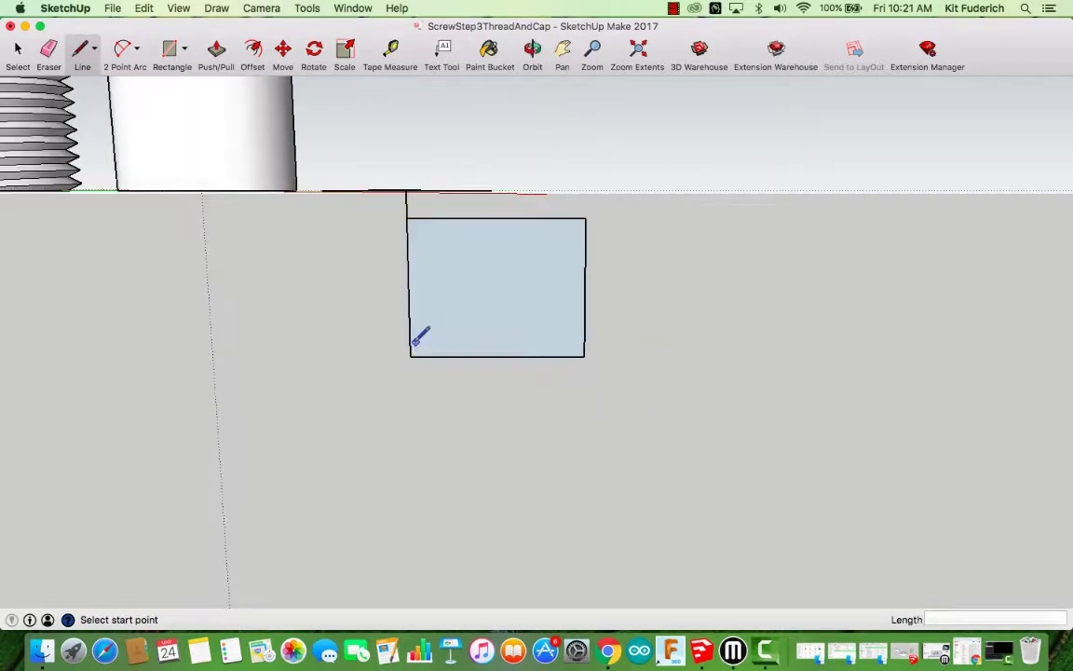
left_click(410, 343)
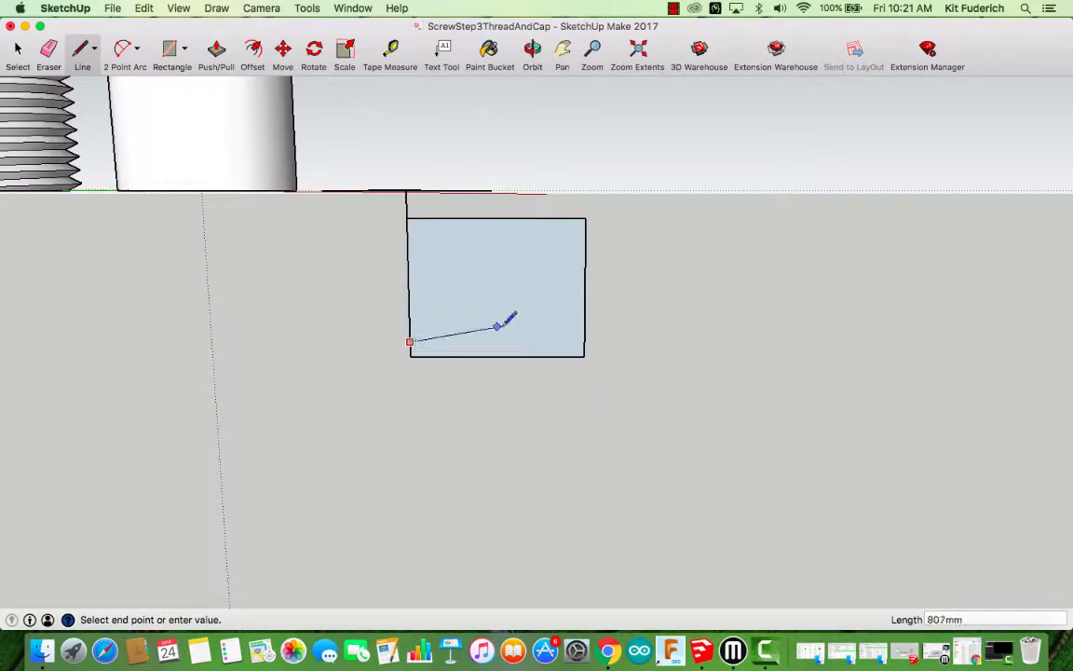
left_click(556, 341)
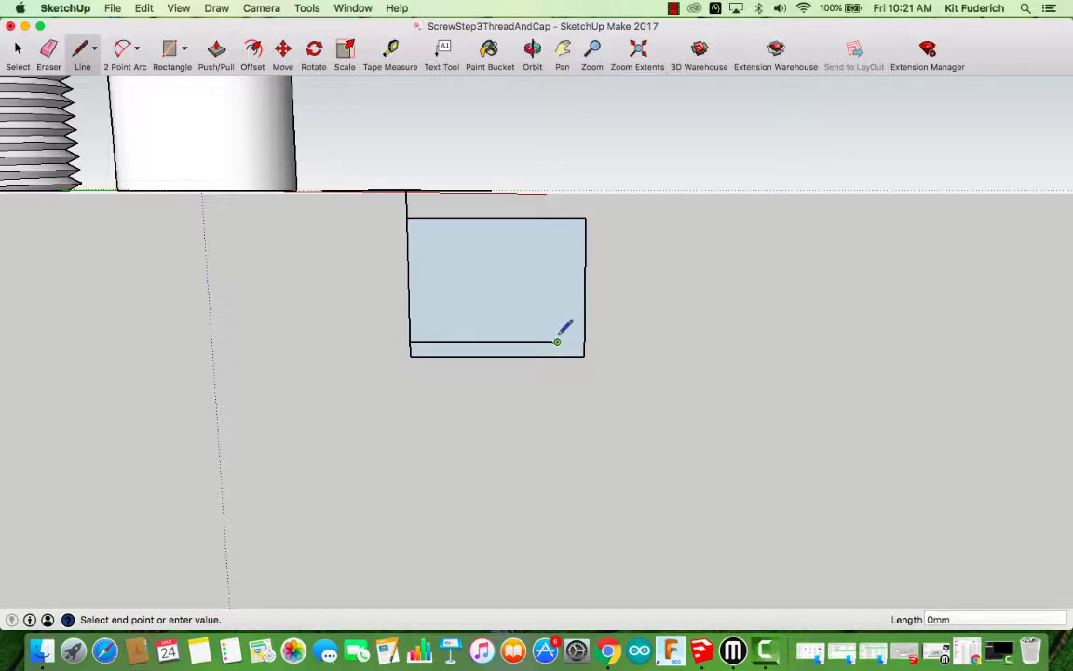
key("Escape")
Step: Draw a two-point arc from the inner line's free end up into the rectangle's middle, bulging outward about 357 mm
left_click(144, 56)
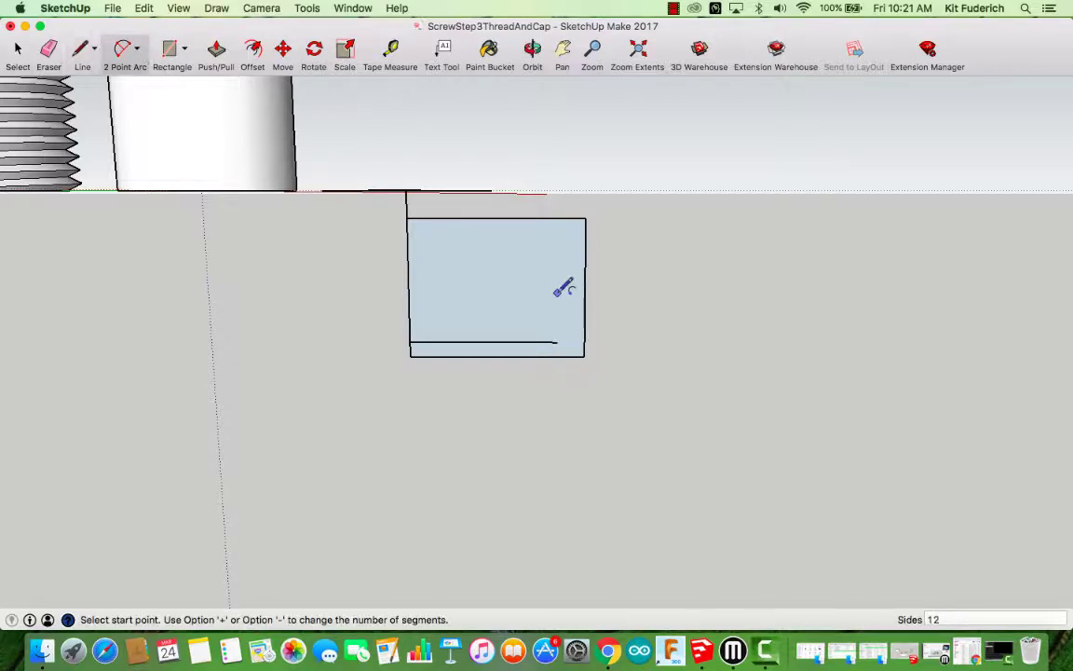
left_click(557, 341)
left_click(499, 270)
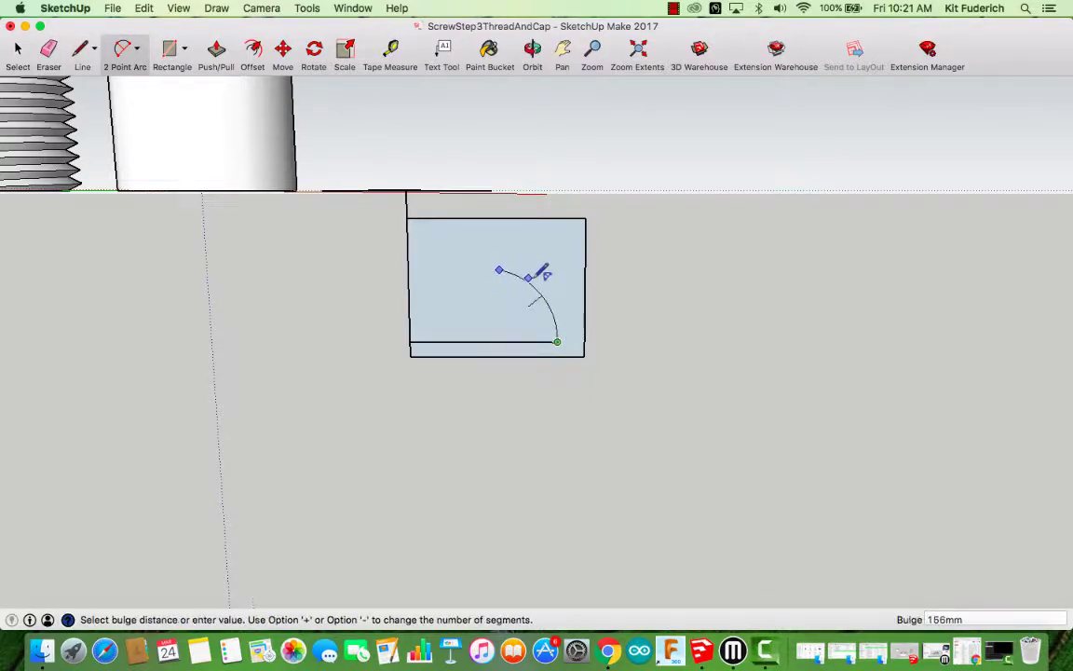
left_click(548, 270)
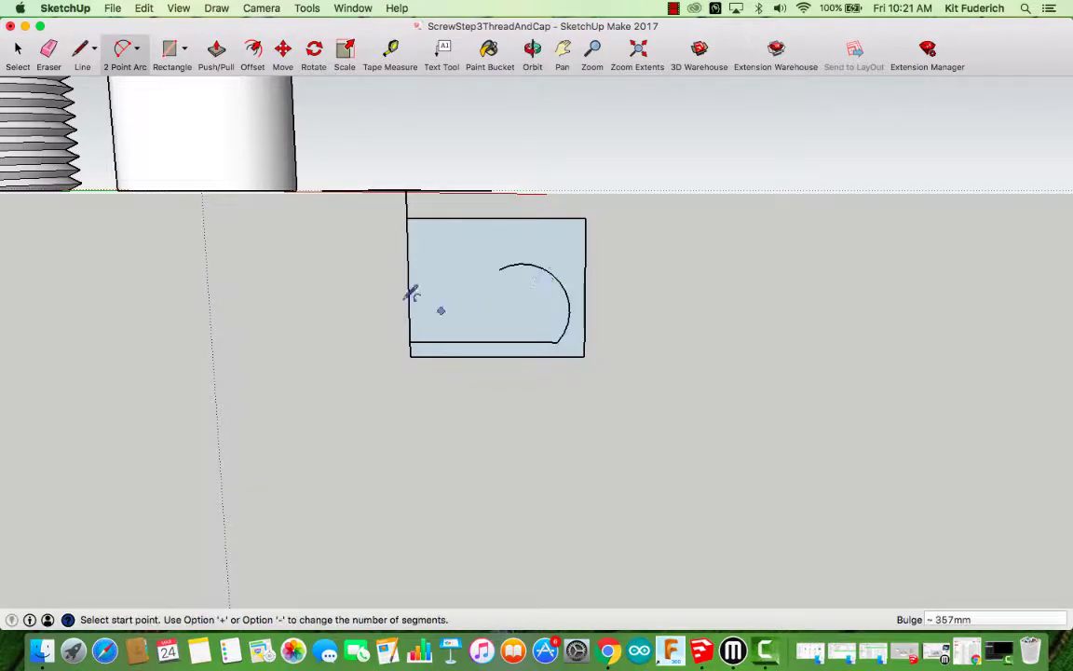
Step: Draw a two-point arc from the rectangle's lower edge near its corner up to the far side edge, bulging outward 45 mm
left_click(561, 356)
left_click(585, 289)
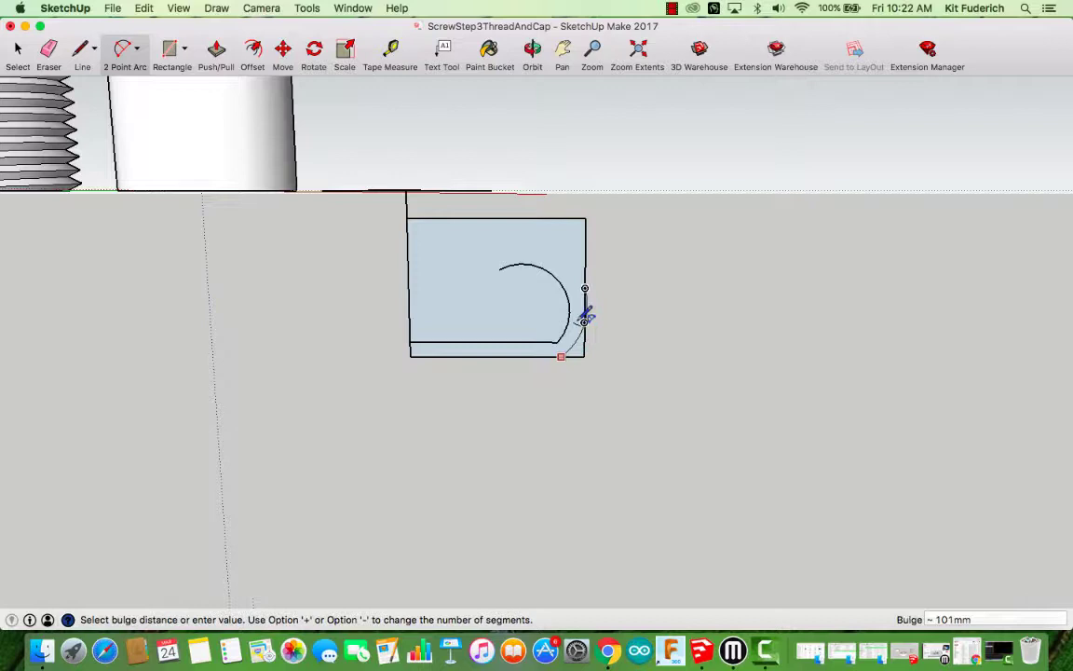
scroll(585, 317, "up", 6)
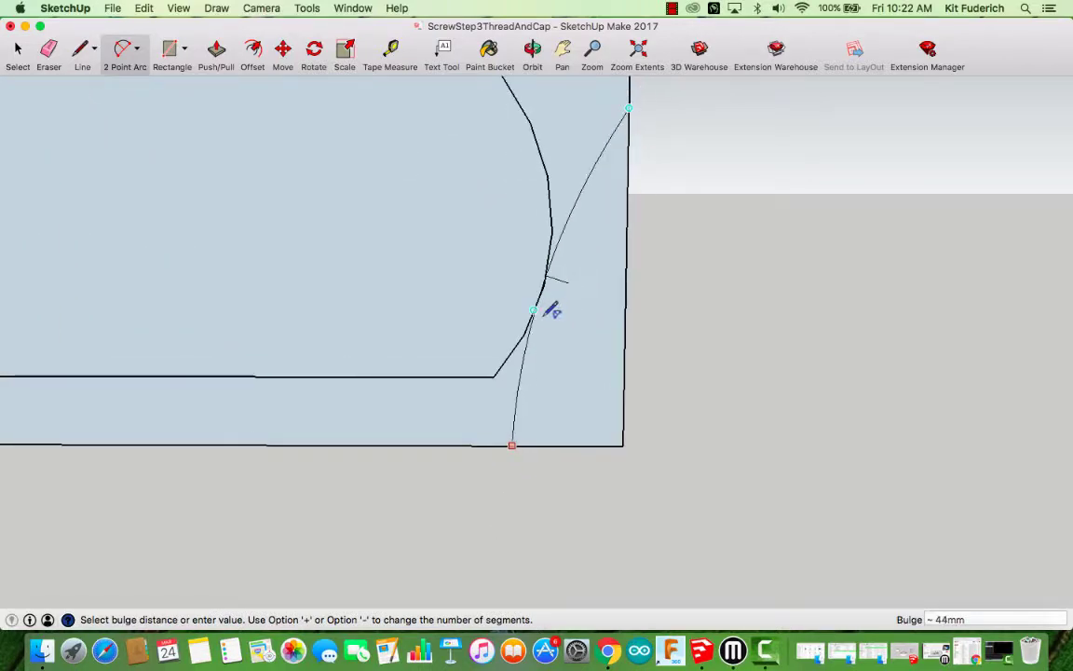
scroll(548, 314, "down", 3)
left_click(573, 351)
scroll(575, 280, "down", 4)
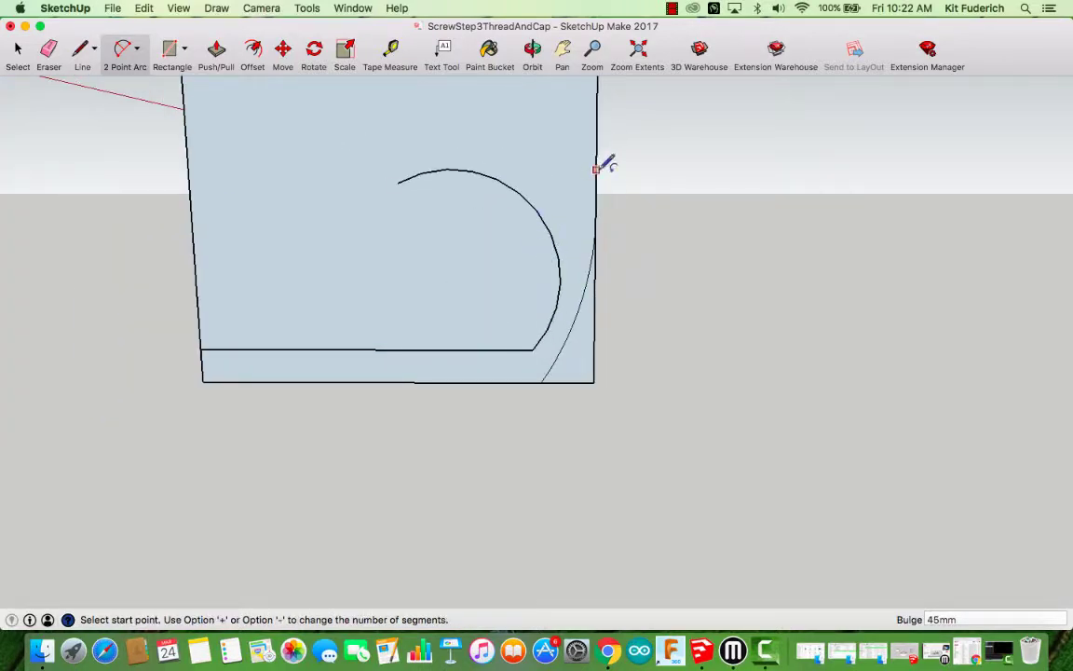
Step: Draw a second outer arc from the rectangle's far side edge to above the inner arc's free end, bulging about 245 mm
left_click(594, 213)
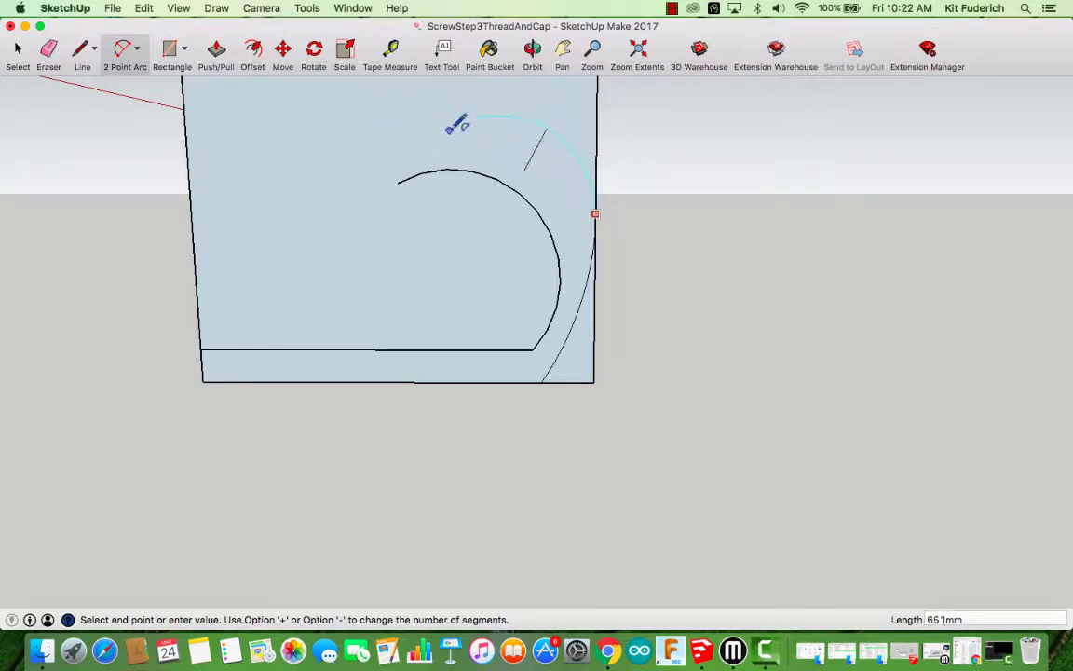
left_click(403, 138)
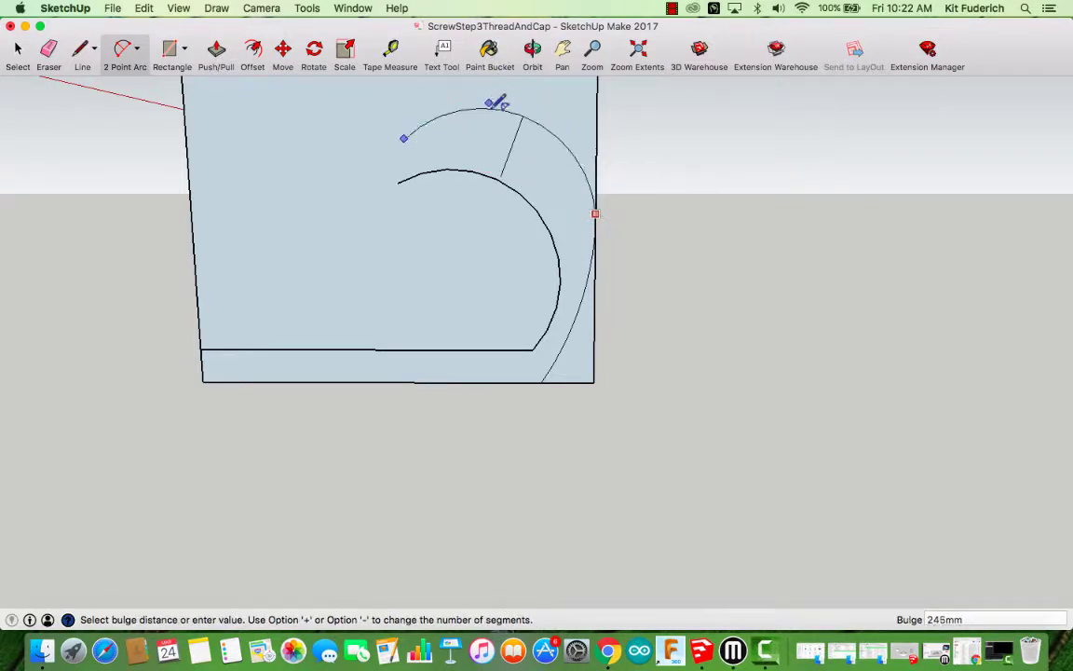
left_click(487, 109)
Step: Draw two short parallel lines slanting upward toward the central axis from the free ends of the outer and inner arcs
left_click(532, 53)
left_click_drag(518, 196, 512, 244)
scroll(331, 190, "down", 5)
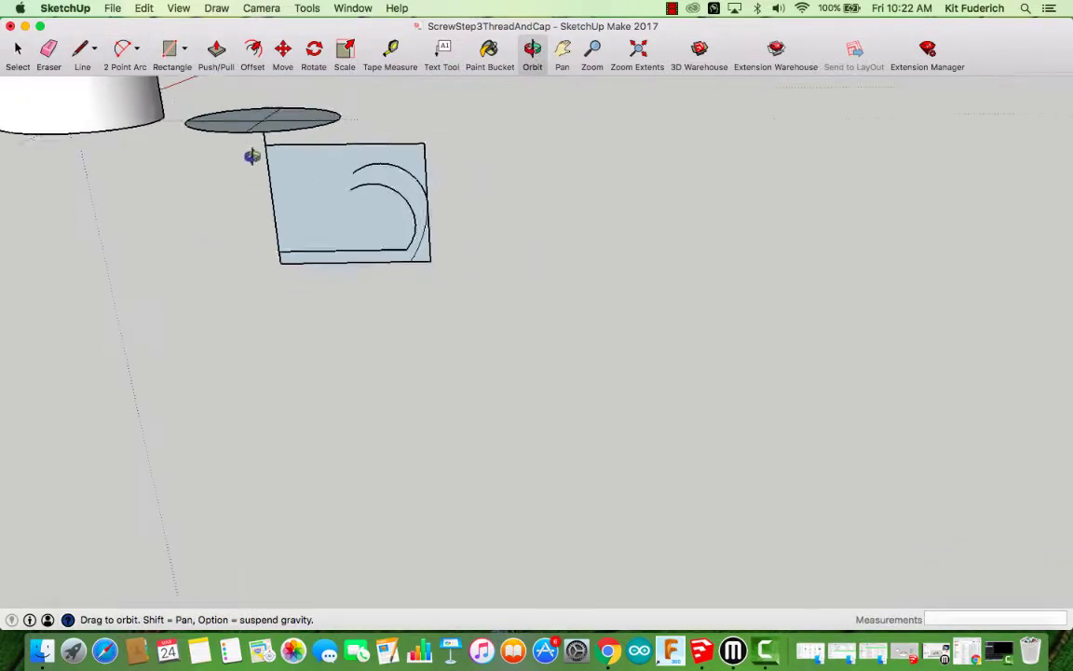
left_click_drag(252, 157, 298, 151)
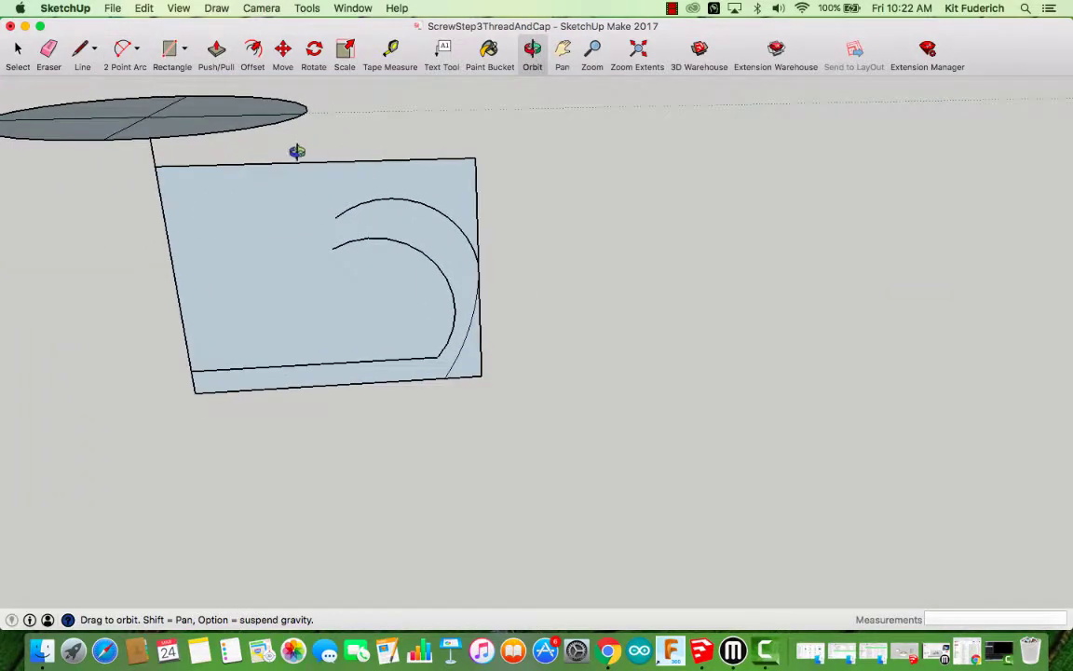
left_click(80, 49)
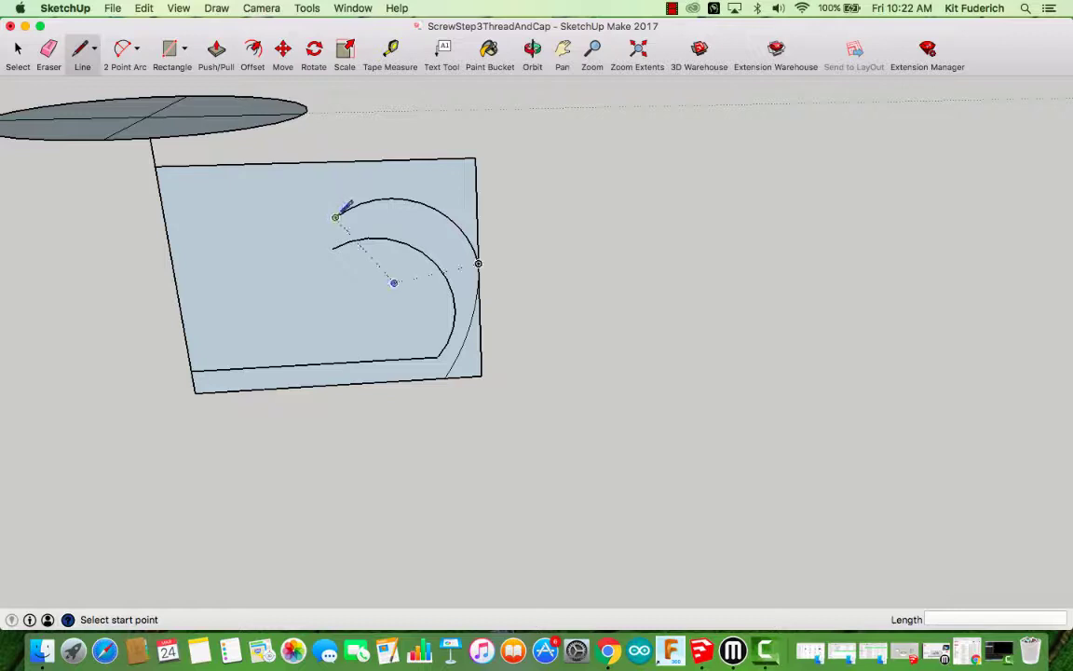
left_click(335, 217)
left_click(296, 199)
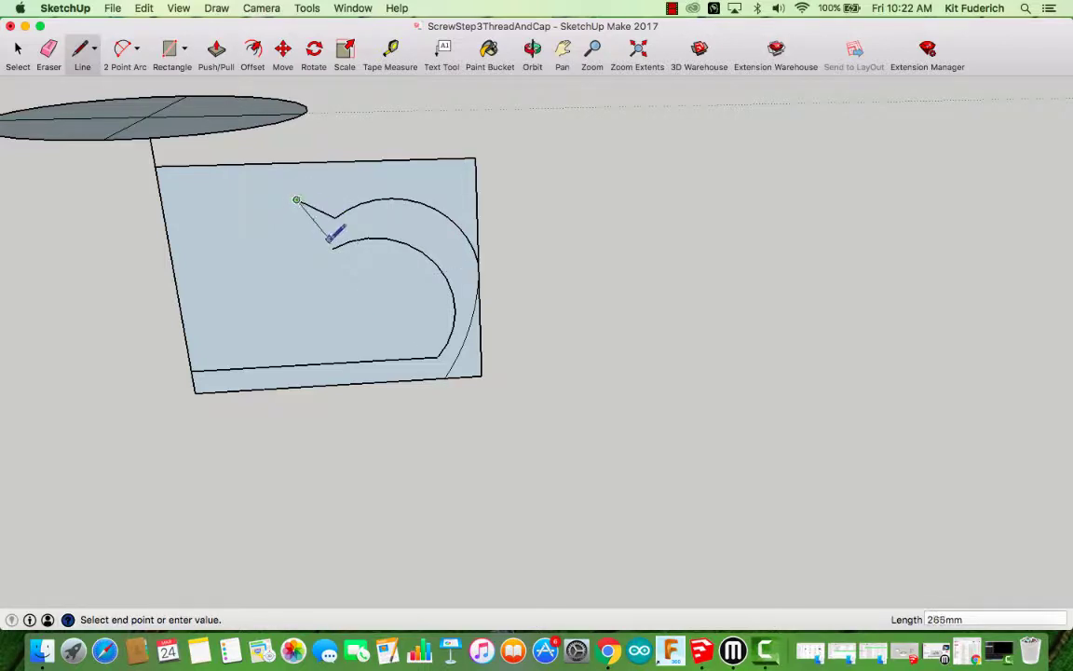
key("Escape")
left_click(332, 248)
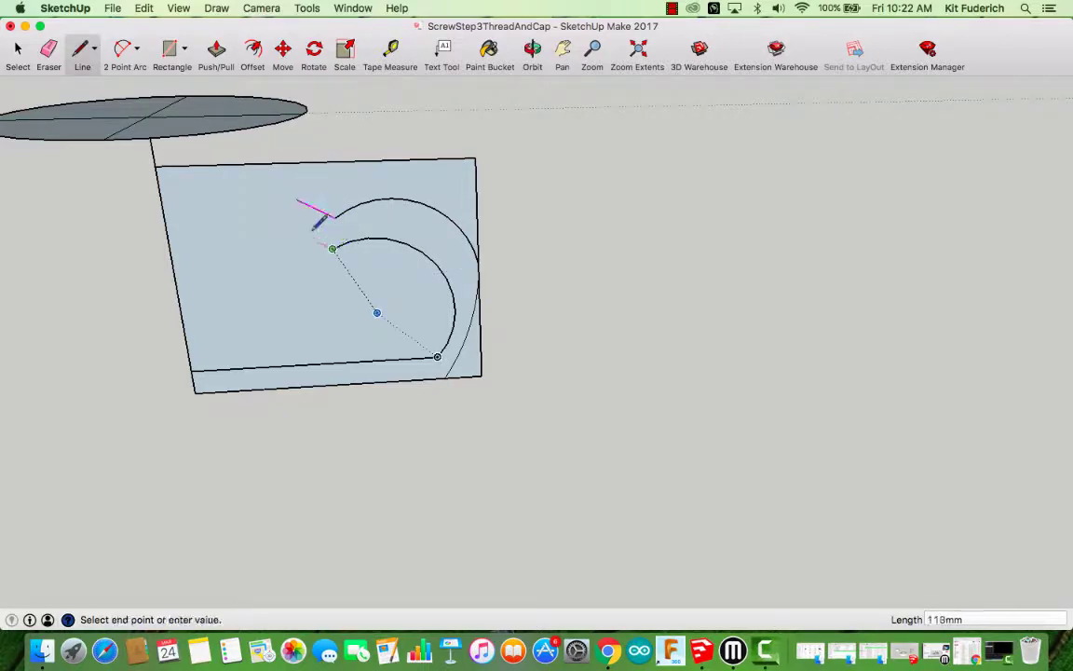
left_click(286, 226)
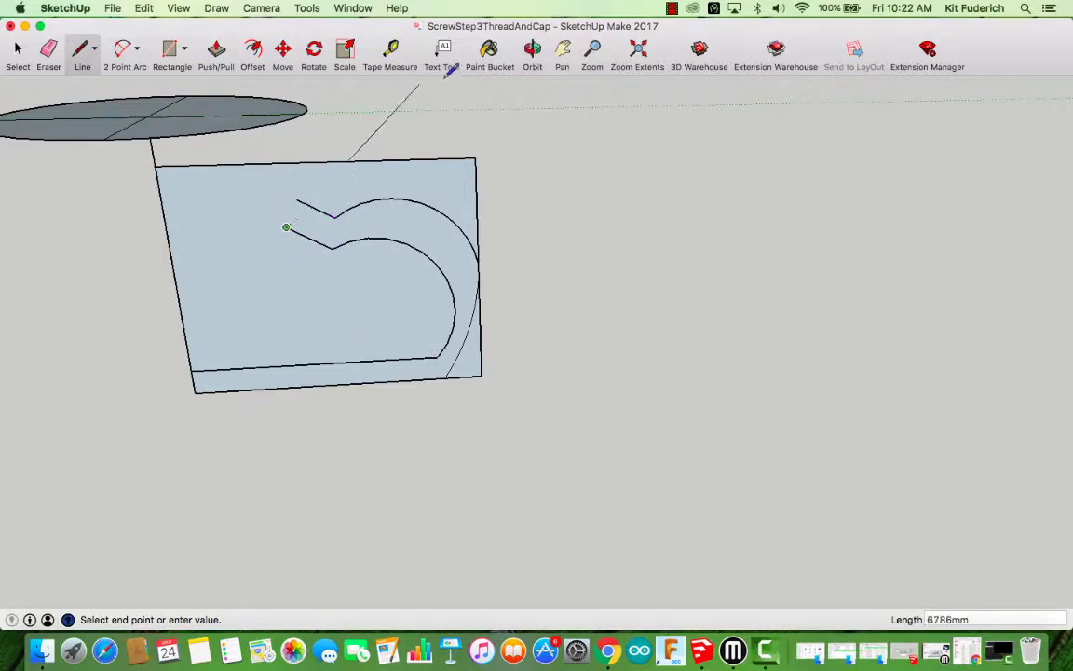
Step: Measure the width of the threaded cap's rim from its outer edge to the hole
left_click(532, 52)
left_click_drag(312, 280, 55, 224)
left_click(392, 49)
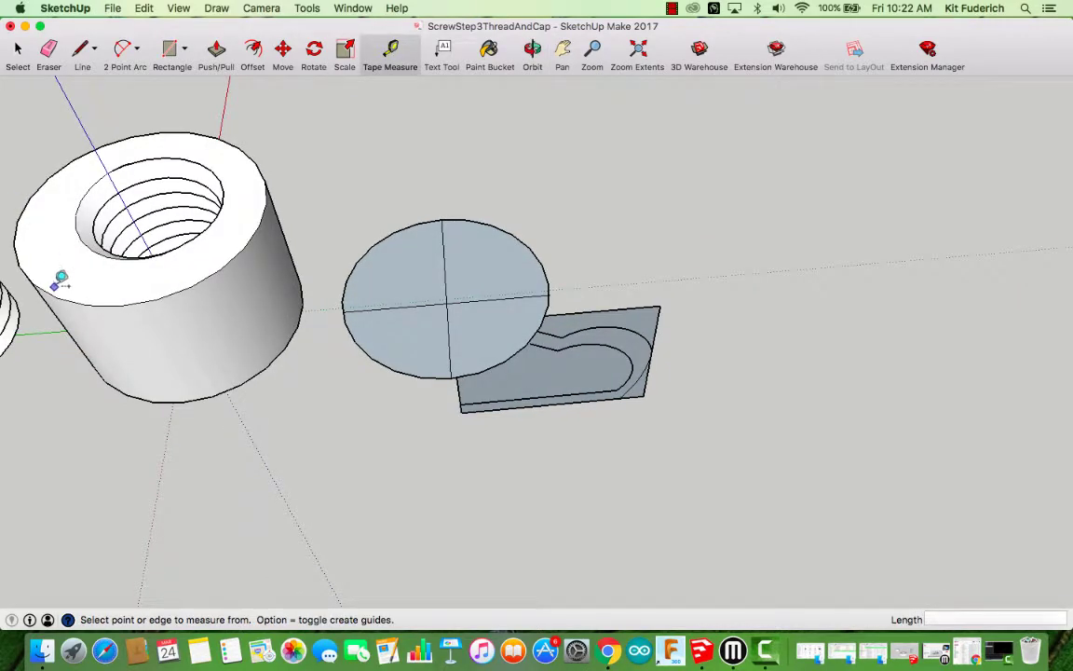
left_click(39, 272)
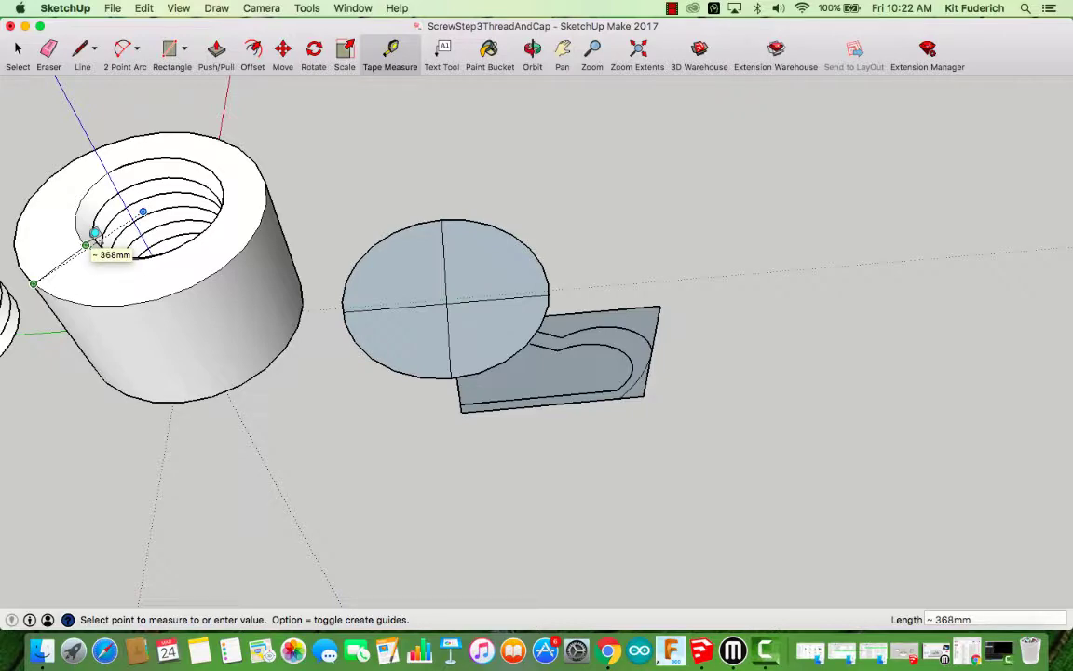
left_click(94, 233)
Step: Close the profile's neck with a horizontal upper line matching the cap rim's width, a short vertical line and a lower line of about 293 mm
left_click(535, 51)
left_click_drag(517, 130, 496, 277)
left_click(82, 51)
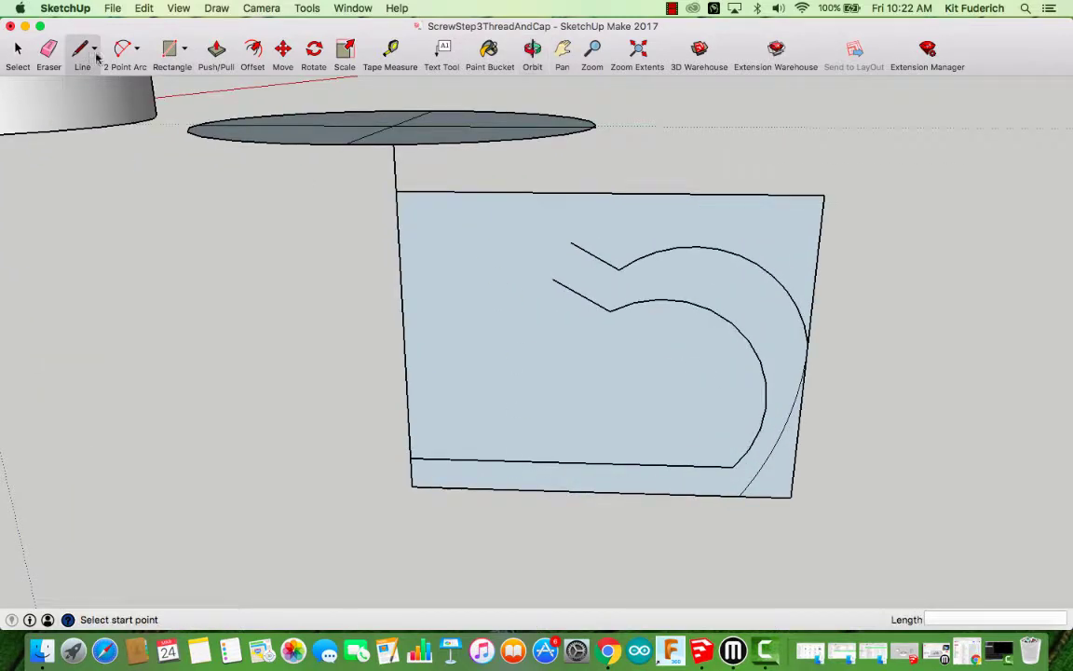
left_click(572, 243)
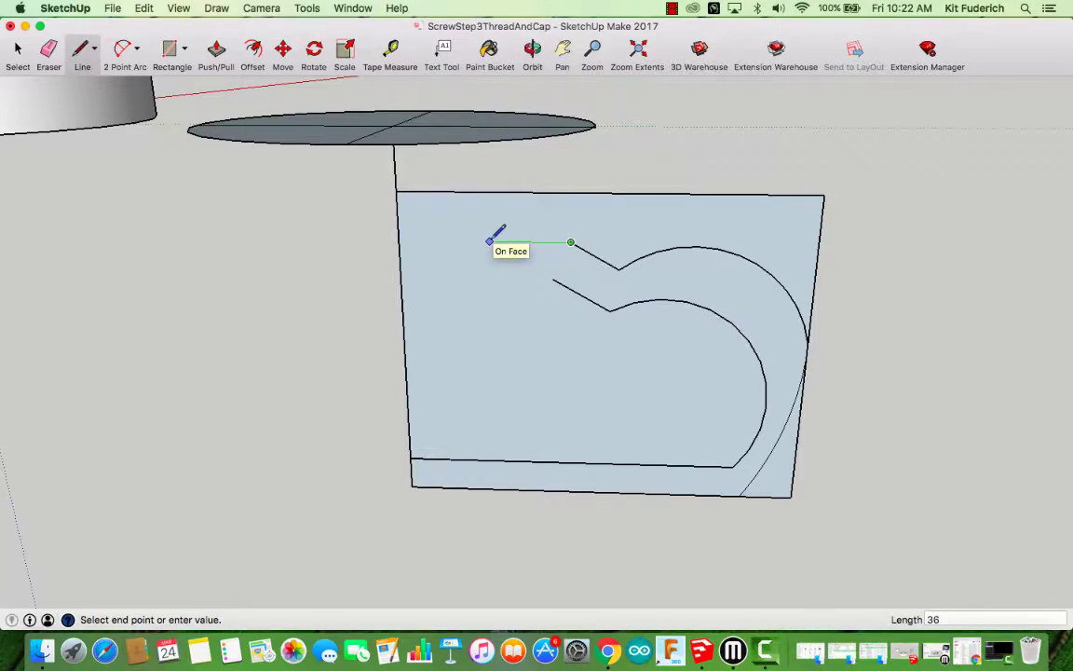
left_click(477, 241)
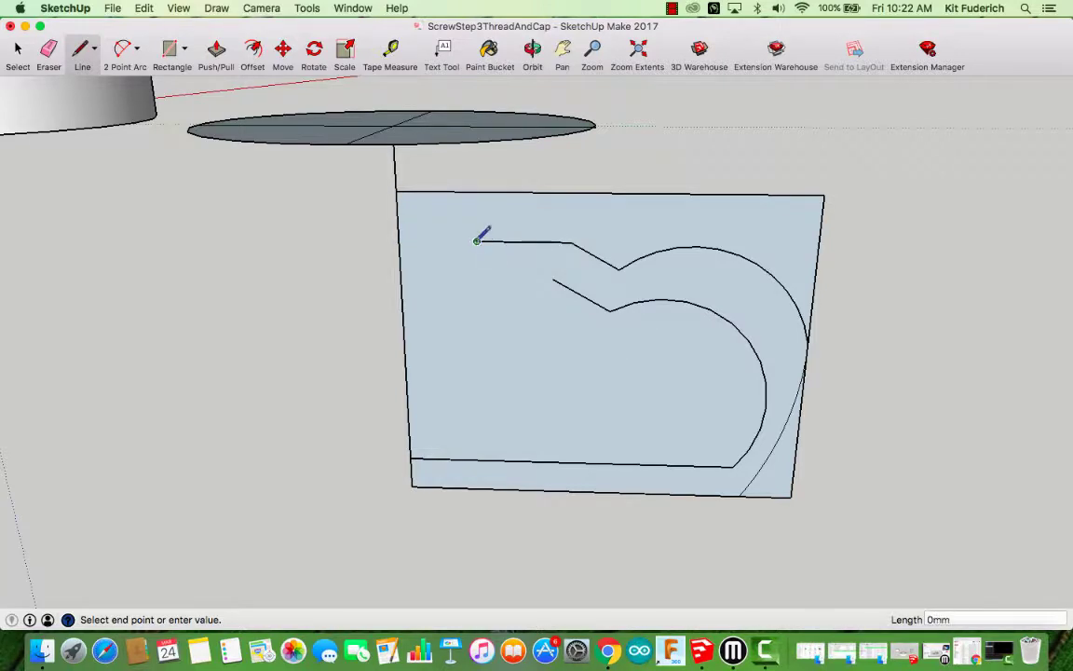
left_click(477, 277)
left_click(554, 278)
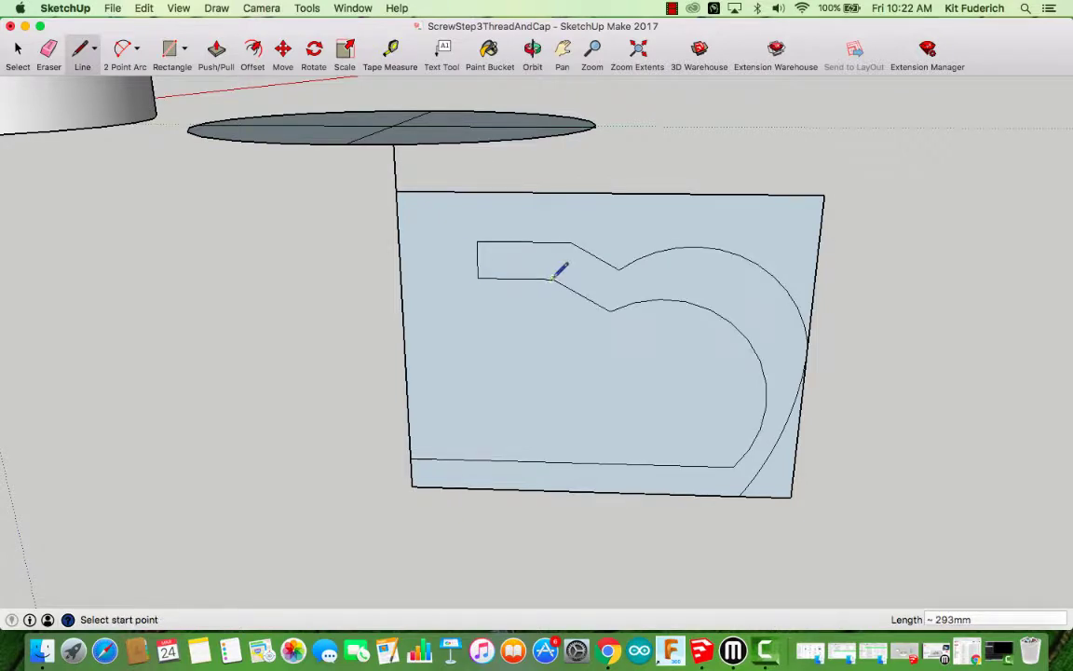
Step: Erase the rectangle's leftover edges and the vertical axis line, keeping only the closed curved wall profile
scroll(521, 289, "down", 3)
left_click(49, 51)
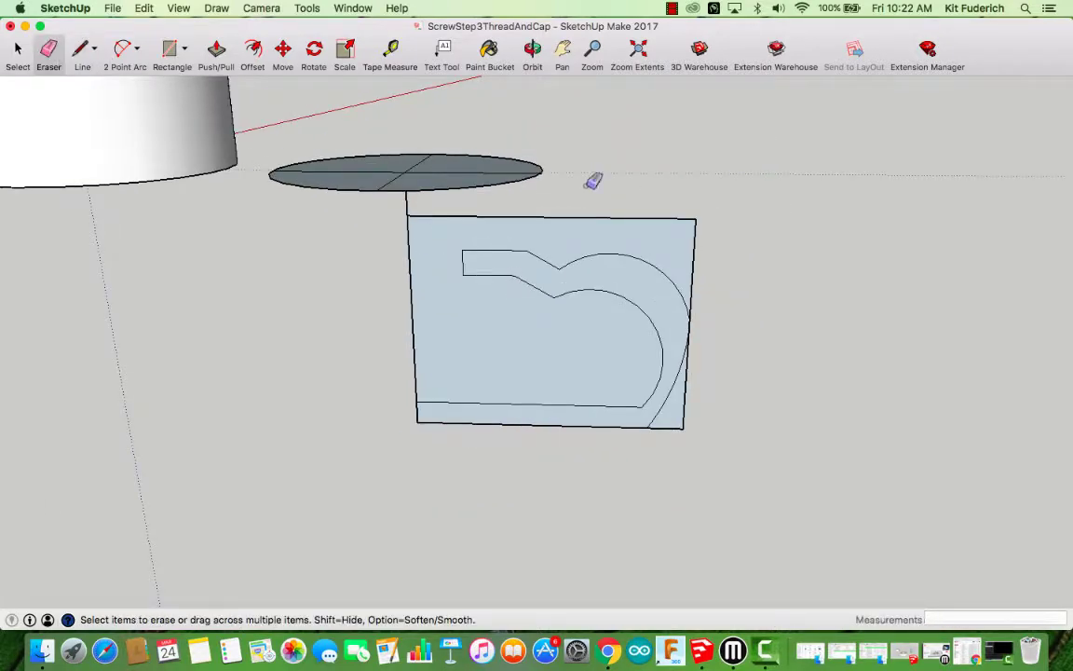
left_click_drag(652, 220, 706, 239)
left_click_drag(713, 353, 678, 438)
left_click_drag(408, 373, 433, 343)
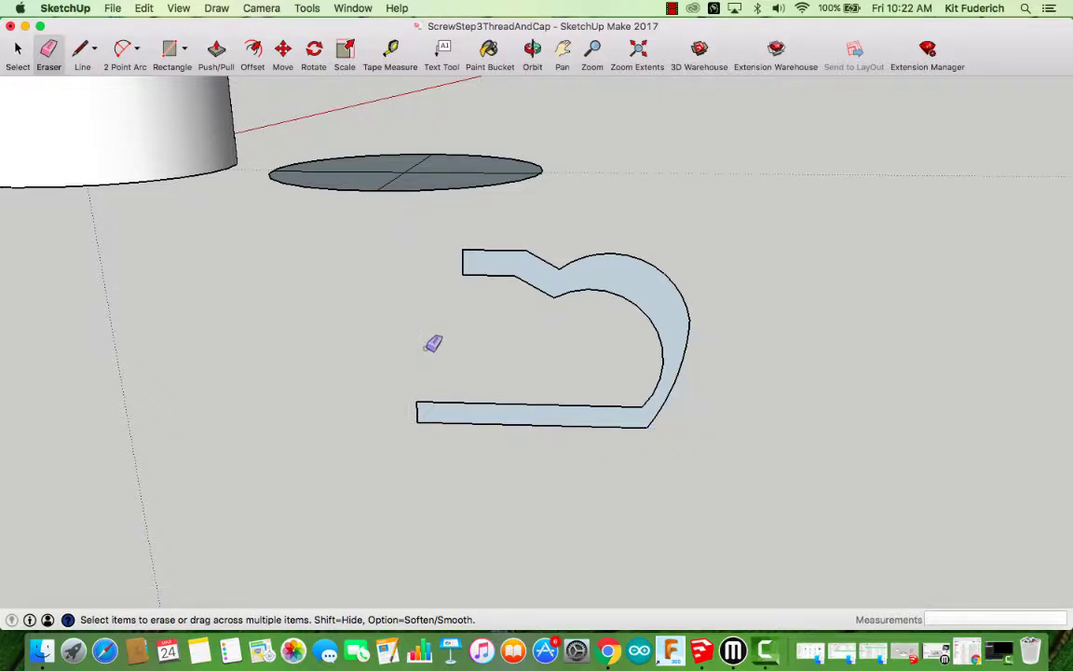
Step: Erase the two crossing lines on the disc above the profile
left_click(532, 51)
left_click_drag(532, 270, 544, 179)
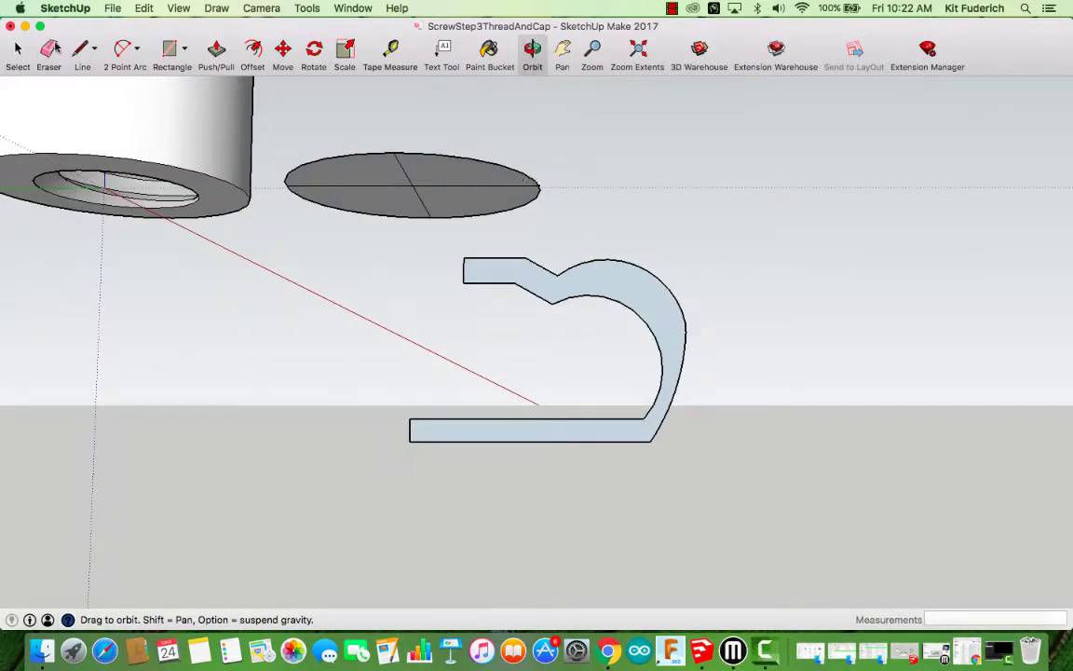
left_click(48, 51)
left_click_drag(436, 189, 410, 175)
Step: Sweep the curved wall profile around the disc's edge with Follow Me to form a hollow round vessel
left_click(19, 51)
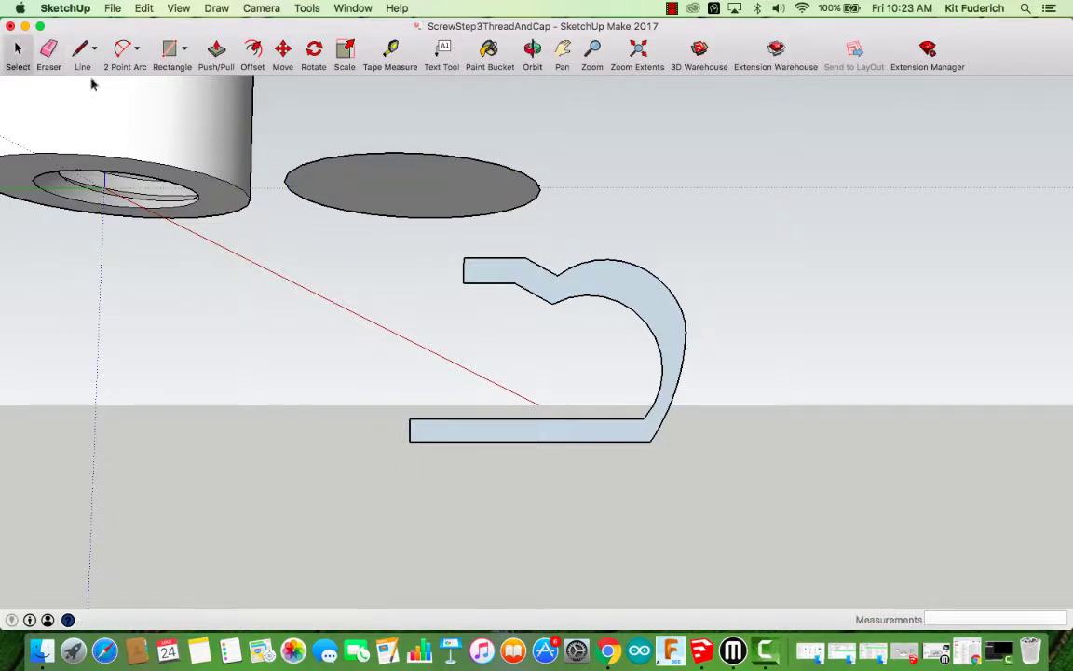
left_click(463, 157)
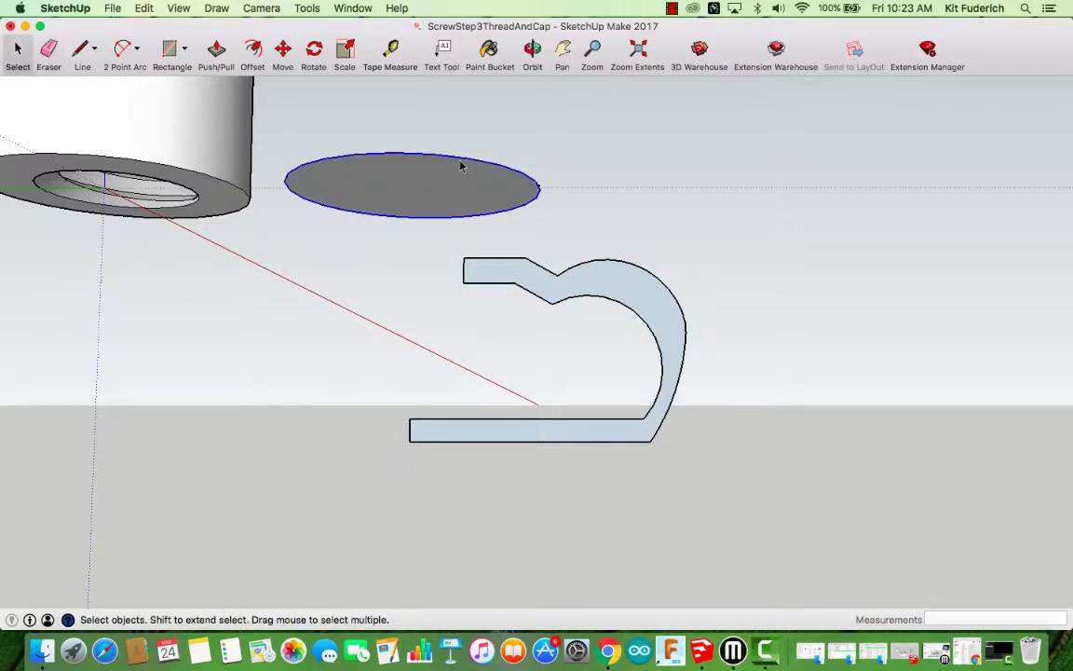
left_click(308, 8)
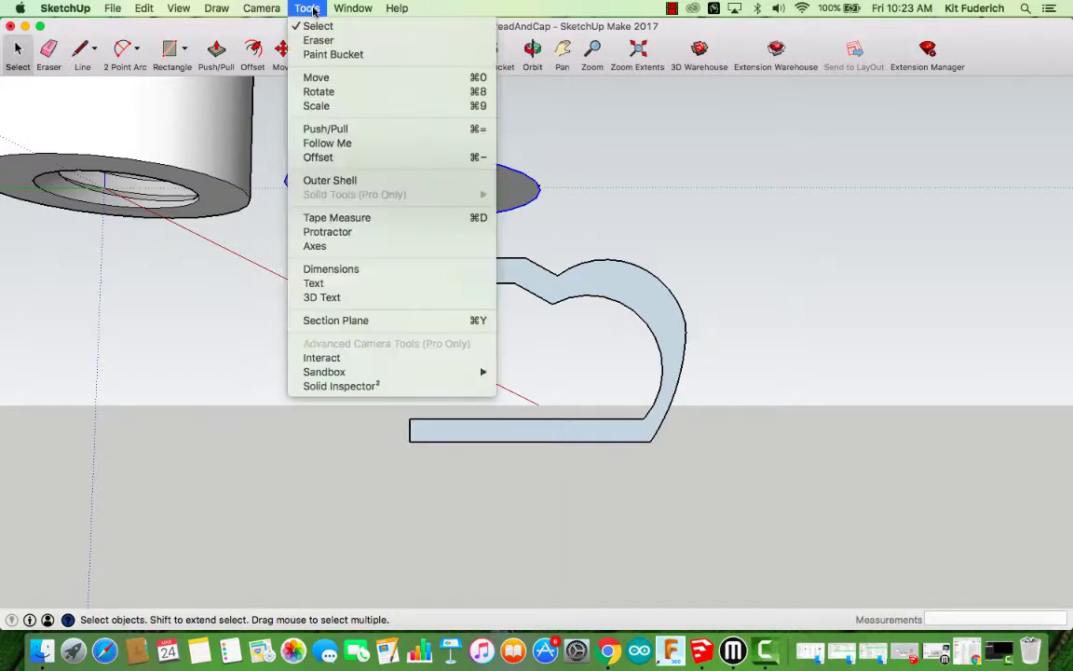
left_click(380, 143)
left_click(637, 296)
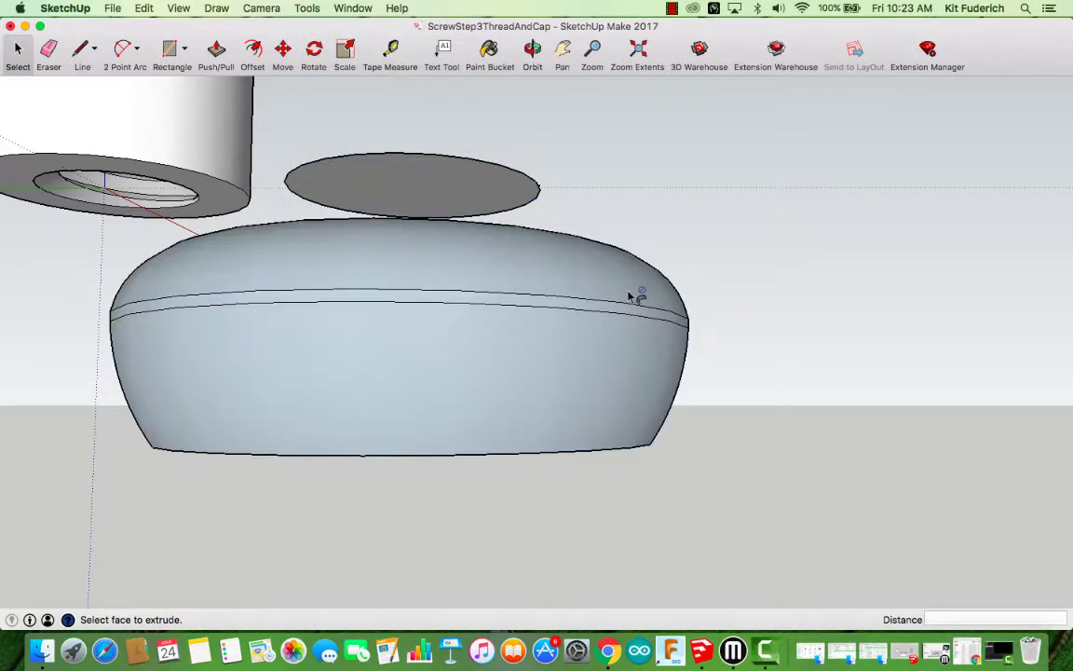
Step: Erase the disc floating above the vessel's opening
left_click(532, 53)
left_click_drag(533, 177, 544, 319)
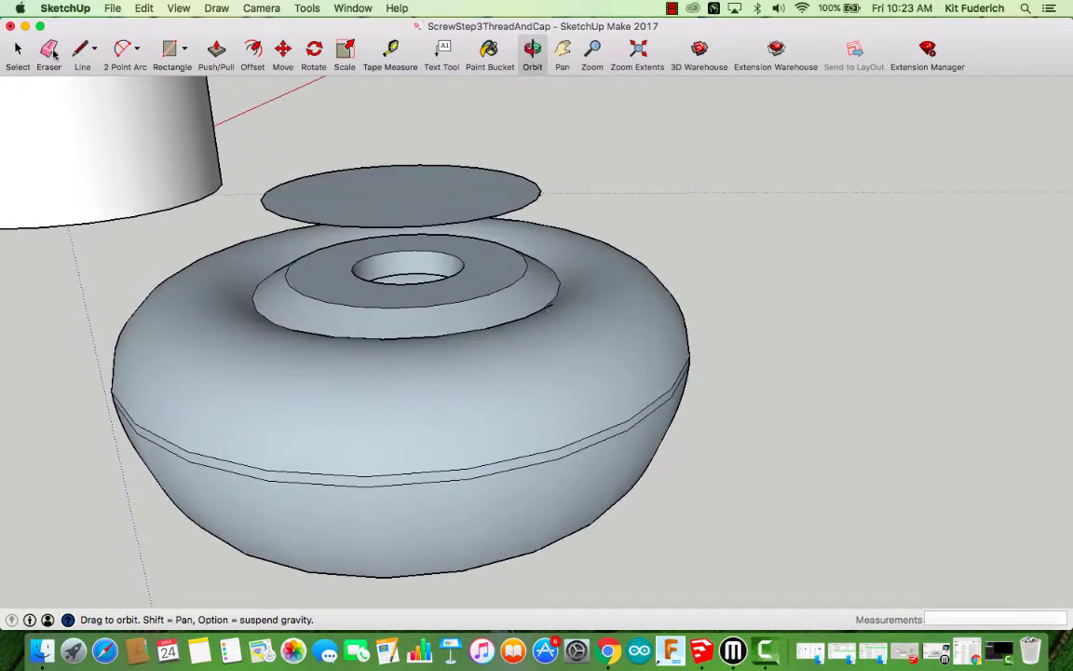
left_click(48, 52)
left_click(537, 193)
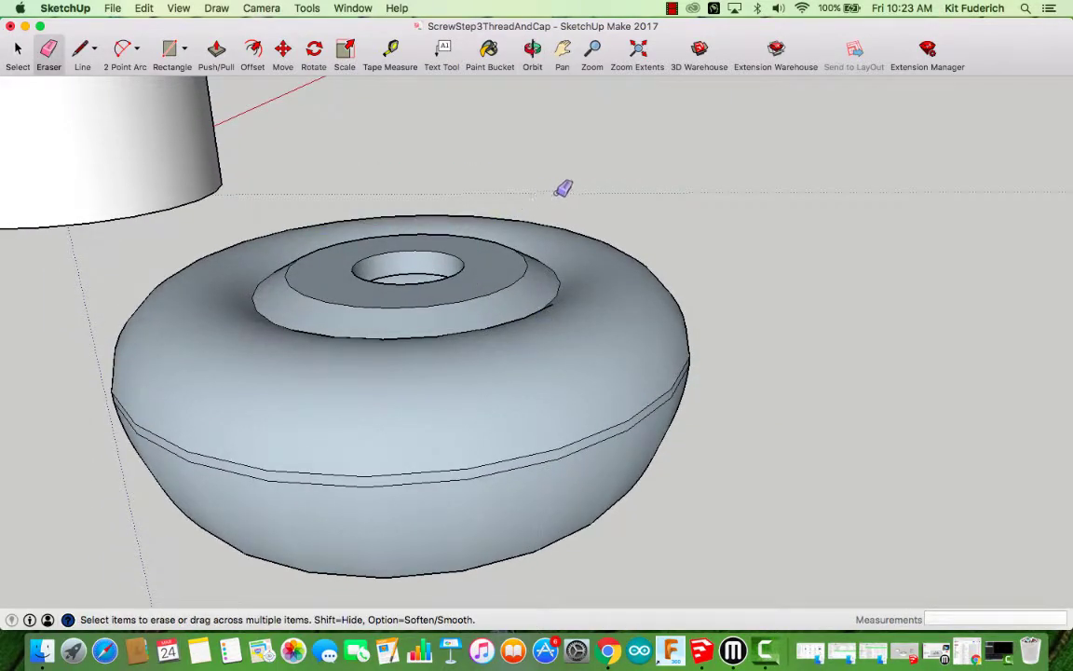
Step: Inspect the model with Solid Inspector², fix the vessel's reversed faces and close the inspector
scroll(503, 249, "down", 5)
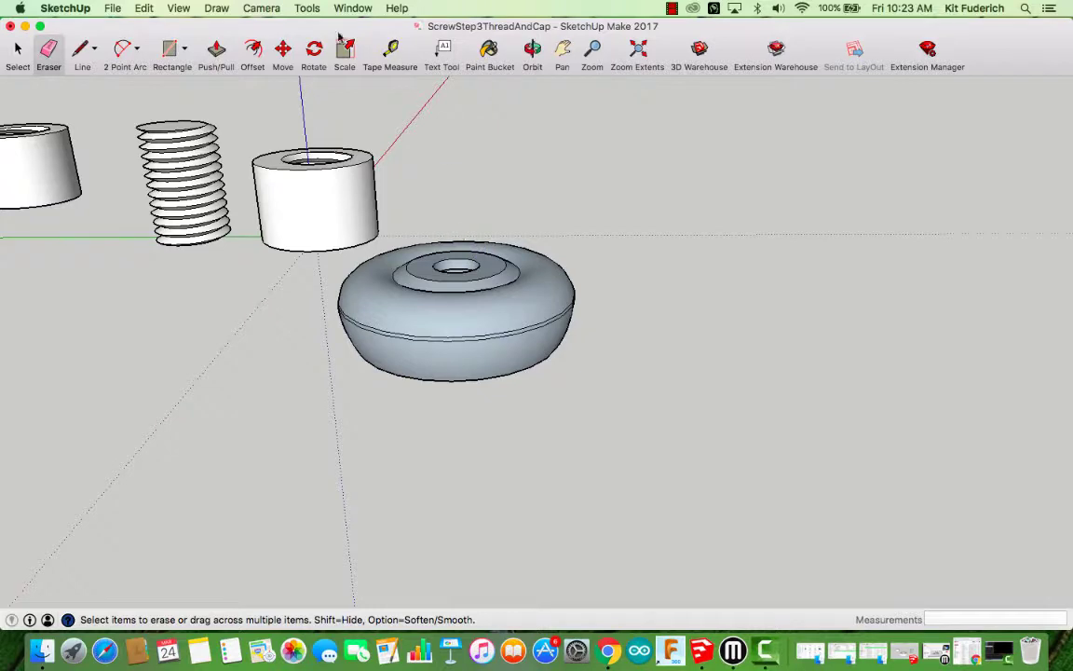
left_click(308, 7)
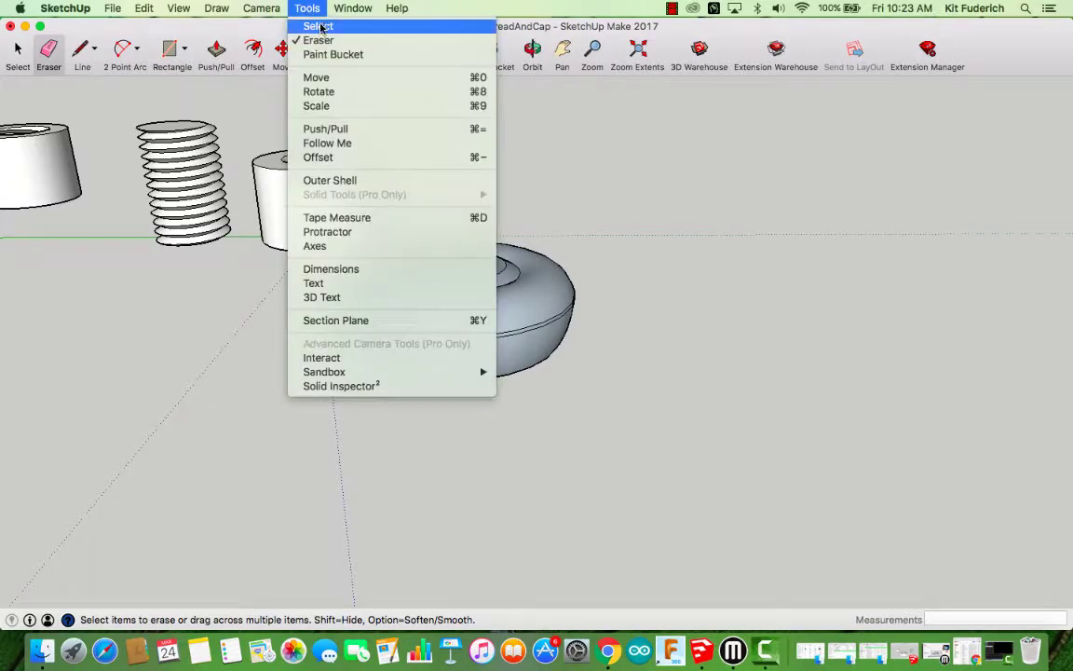
left_click(398, 388)
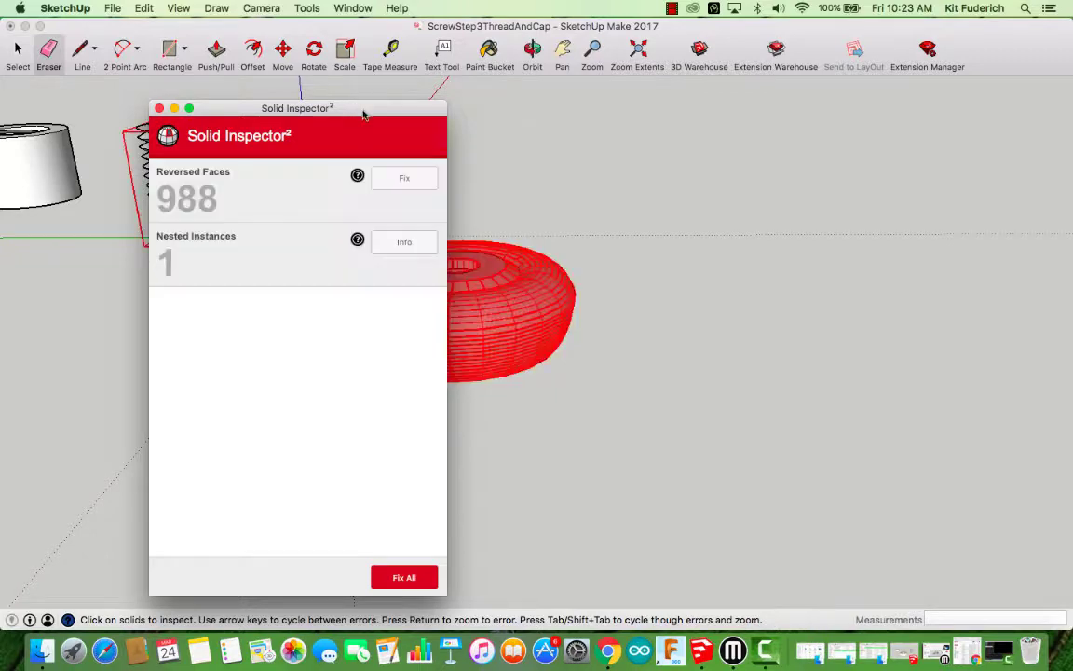
left_click_drag(361, 112, 780, 84)
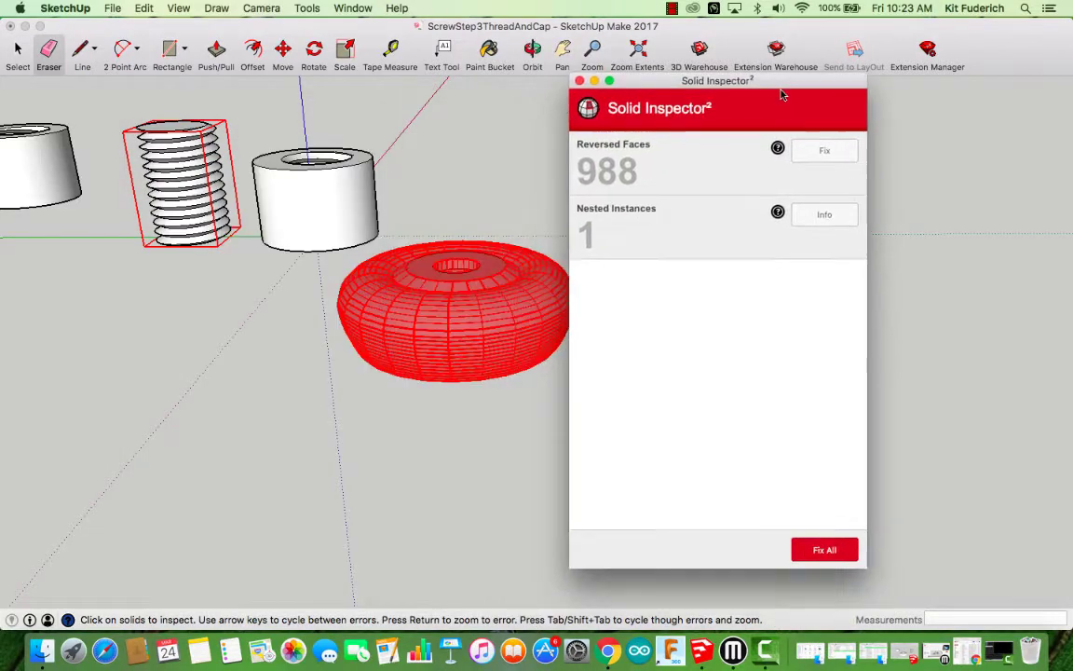
left_click(824, 153)
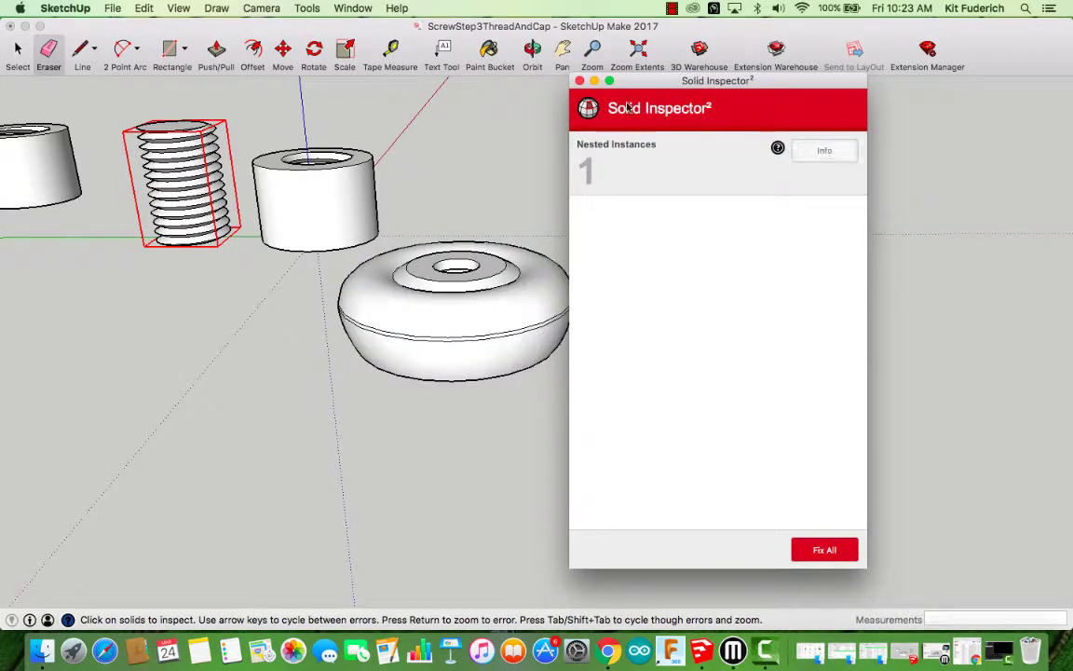
left_click(579, 81)
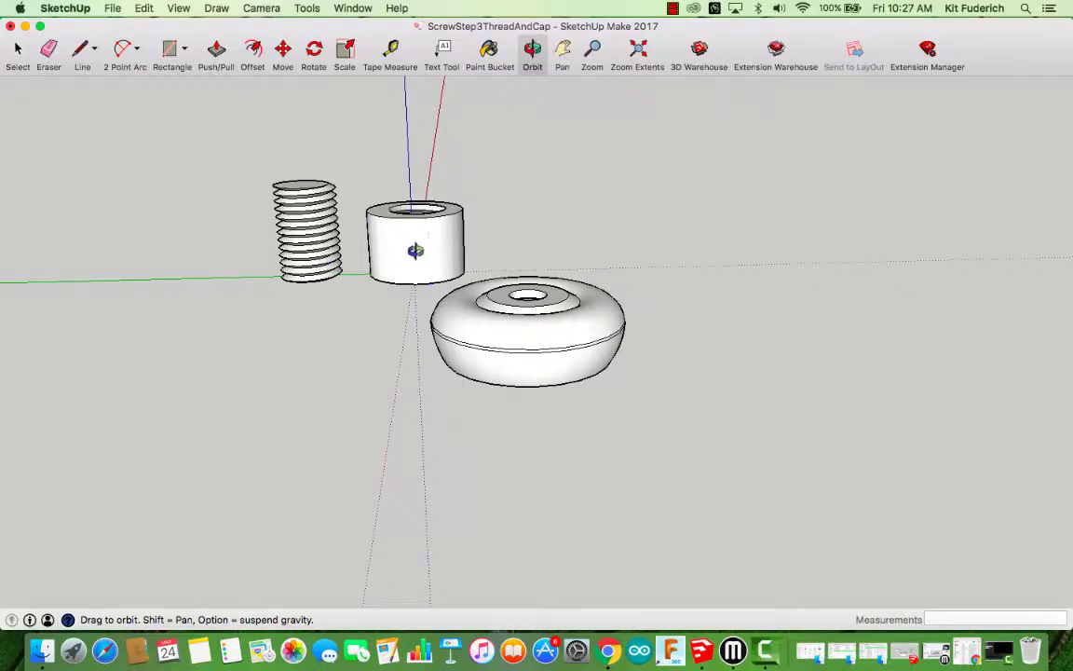
Step: Select the screw, the threaded cap and the vessel in turn to check that each is one separate group
scroll(315, 185, "down", 2)
scroll(314, 191, "up", 3)
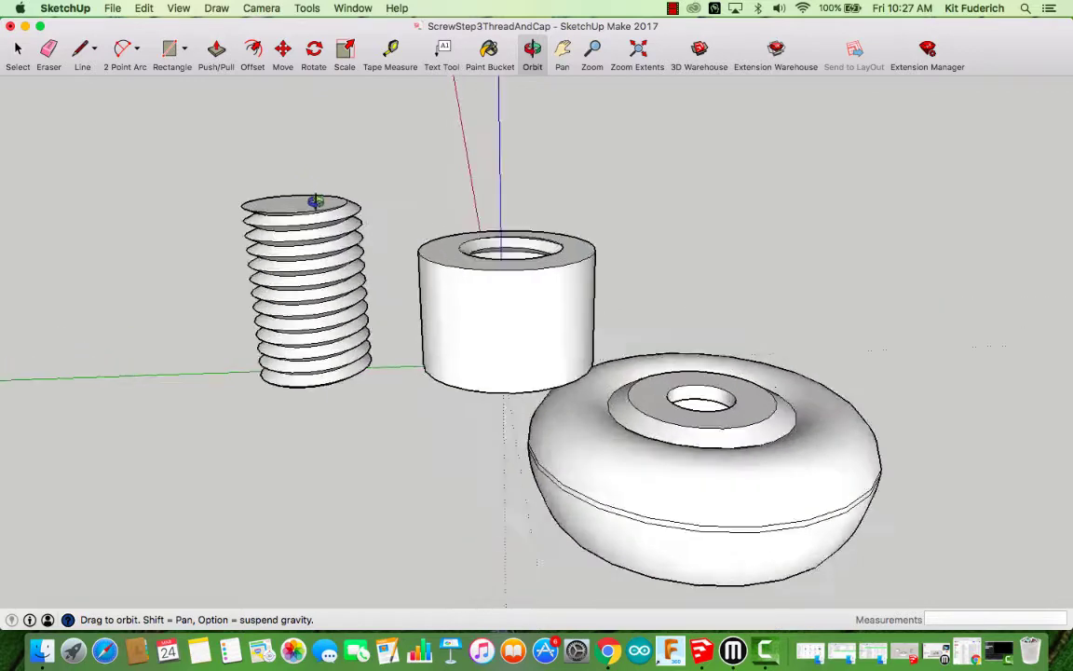
scroll(511, 243, "down", 5)
left_click(19, 48)
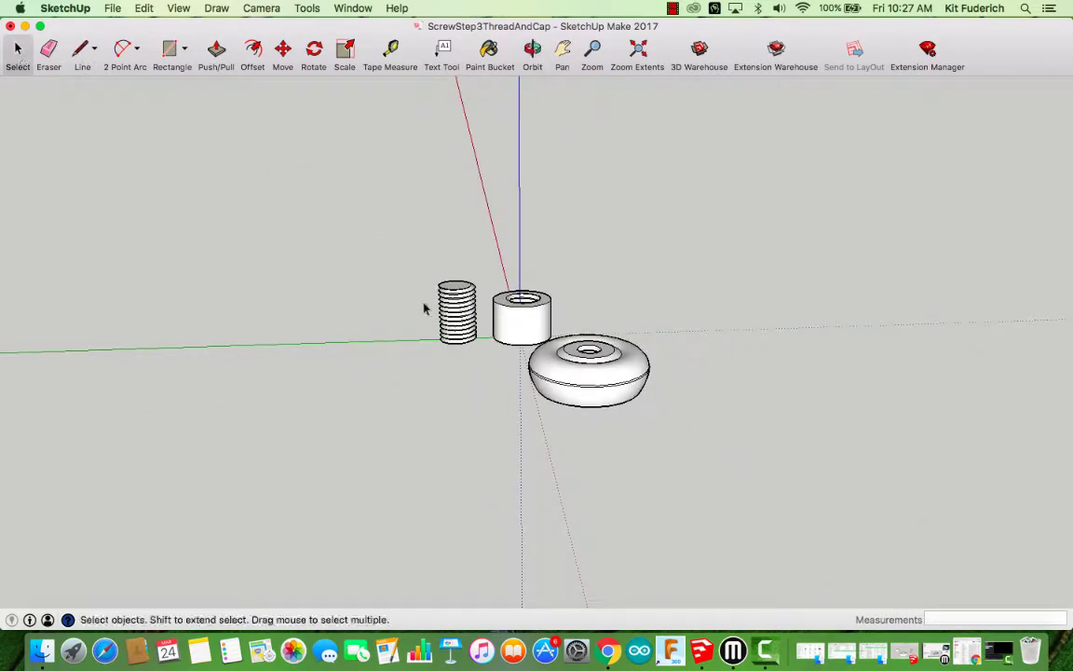
left_click(447, 310)
left_click(522, 319)
left_click(586, 380)
scroll(606, 368, "up", 5)
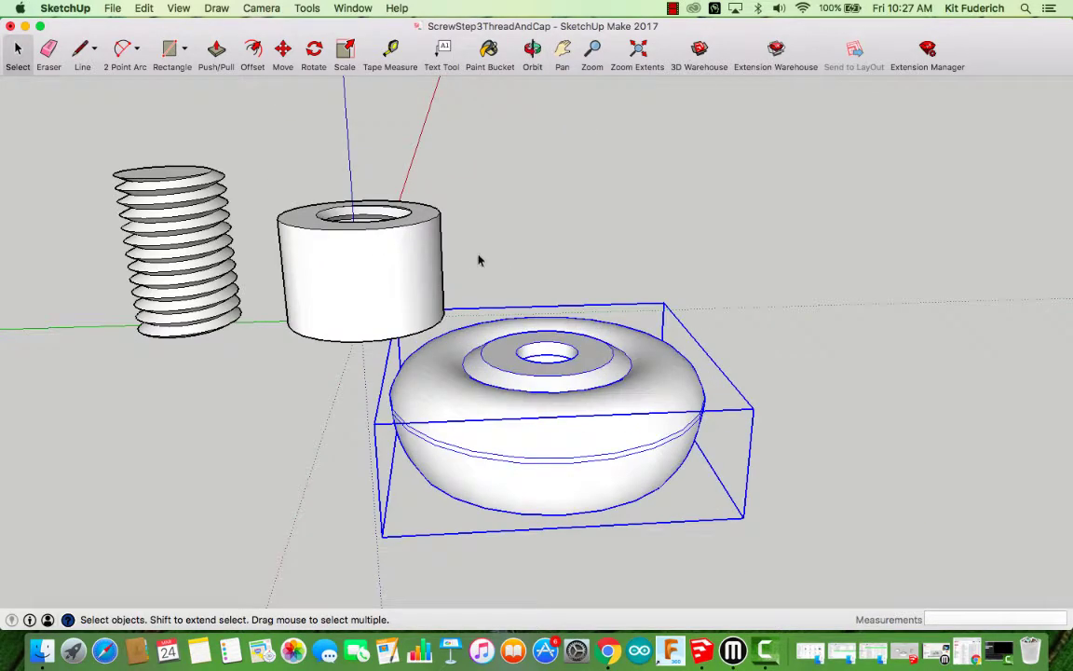
Step: Delete the threaded cap and the vessel so that only the screw is left in the model
left_click(613, 255)
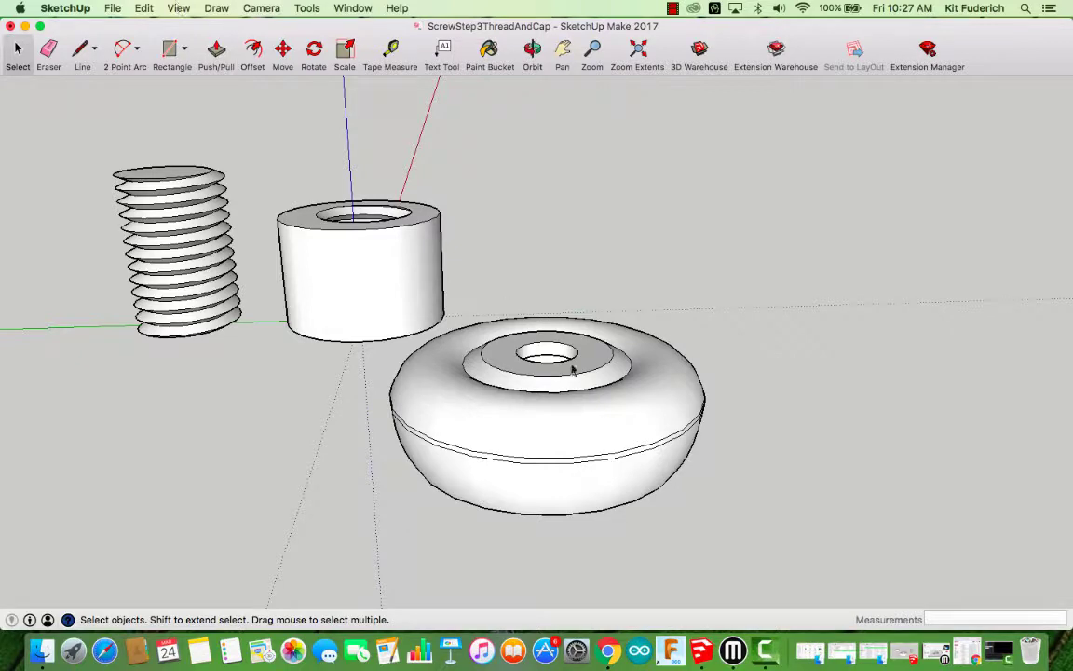
scroll(579, 300, "down", 3)
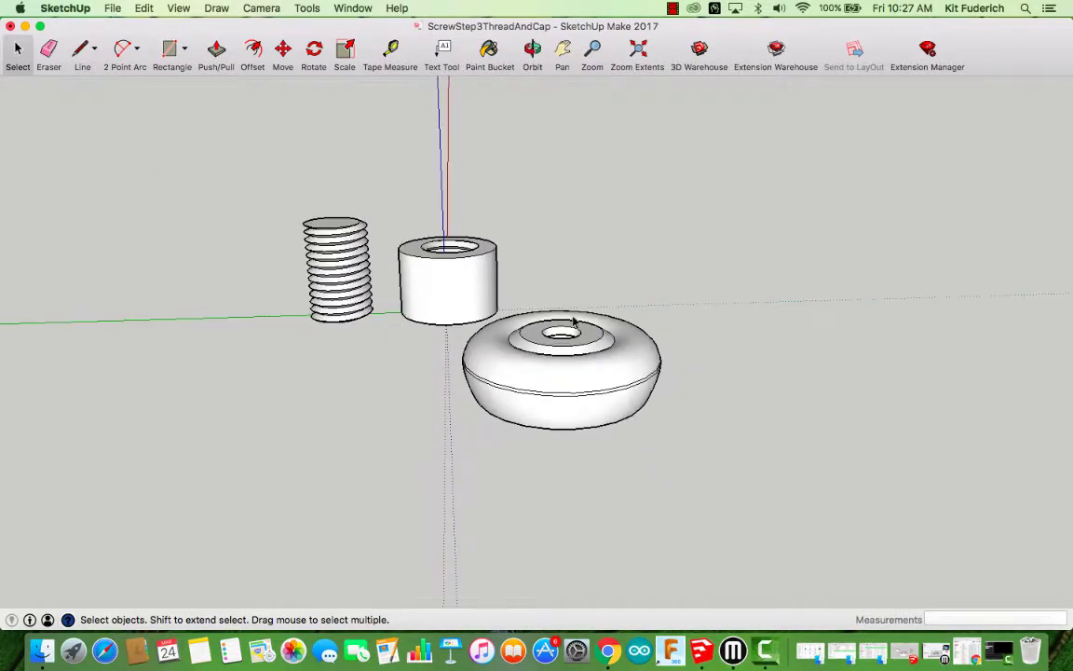
left_click(468, 297)
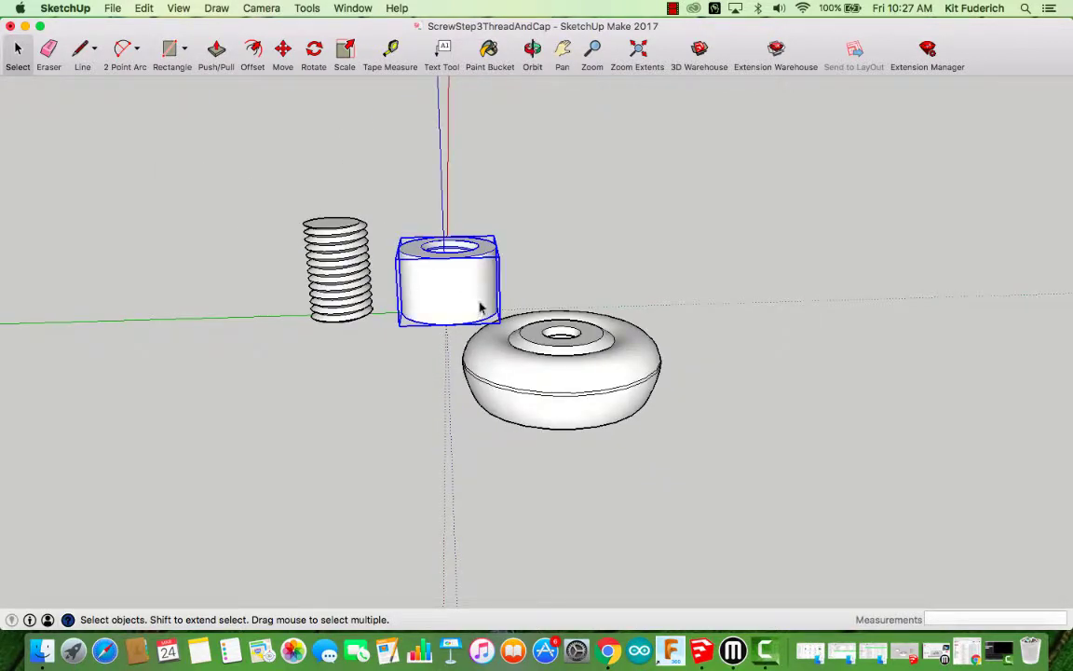
key("Delete")
left_click(575, 371)
key("Delete")
Step: Export the screw as an STL file named VideoScrew to the Desktop
left_click(109, 9)
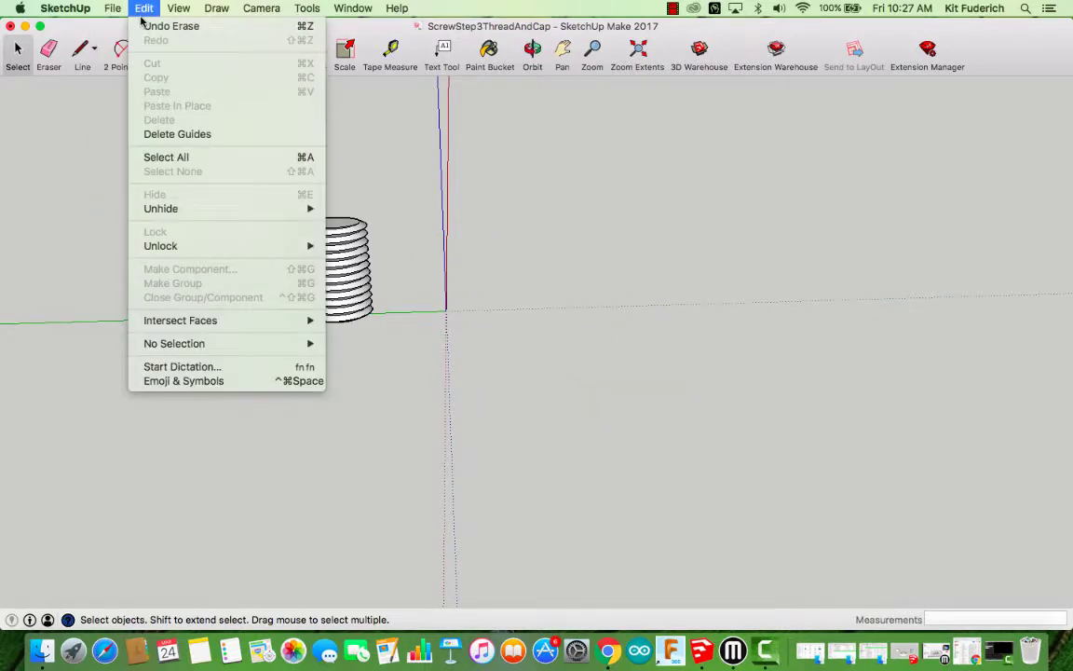
left_click(174, 261)
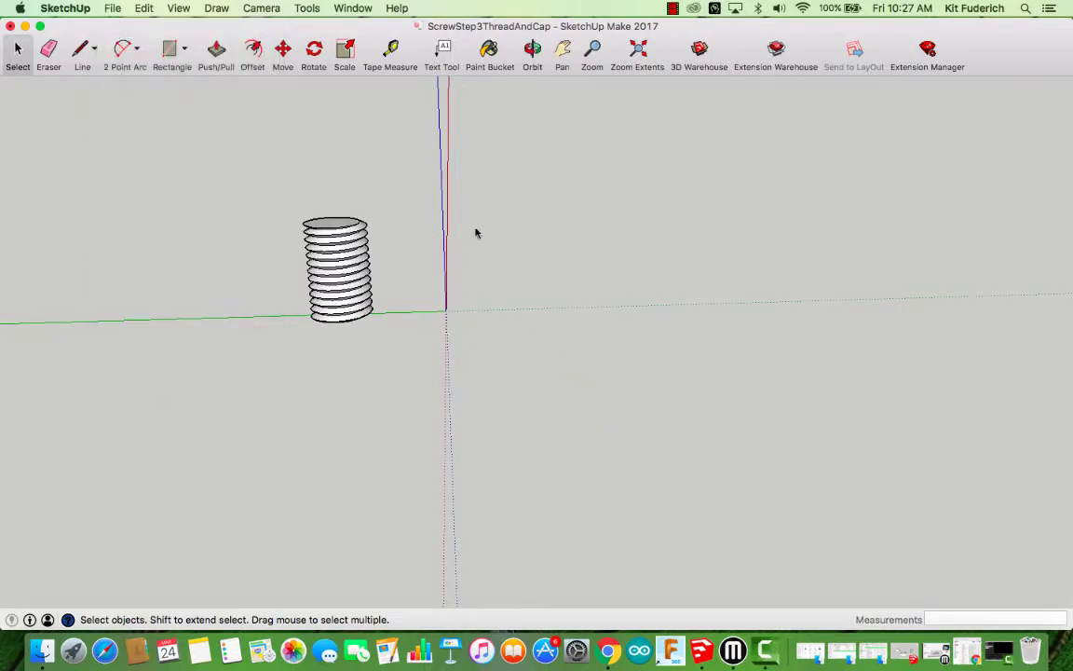
left_click(418, 293)
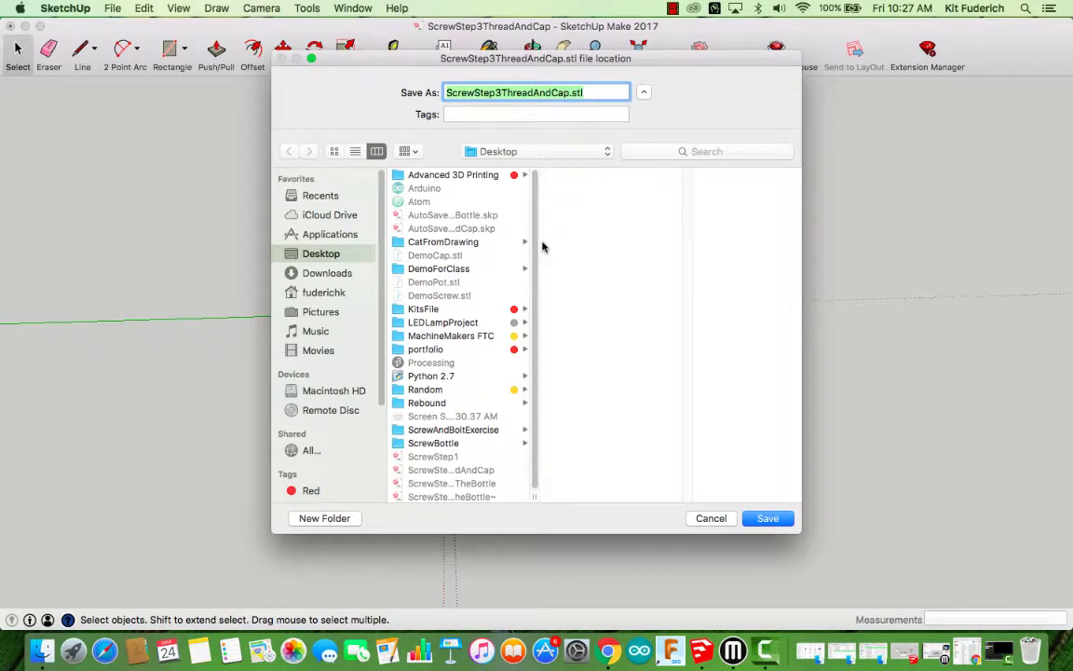
key("BackSpace")
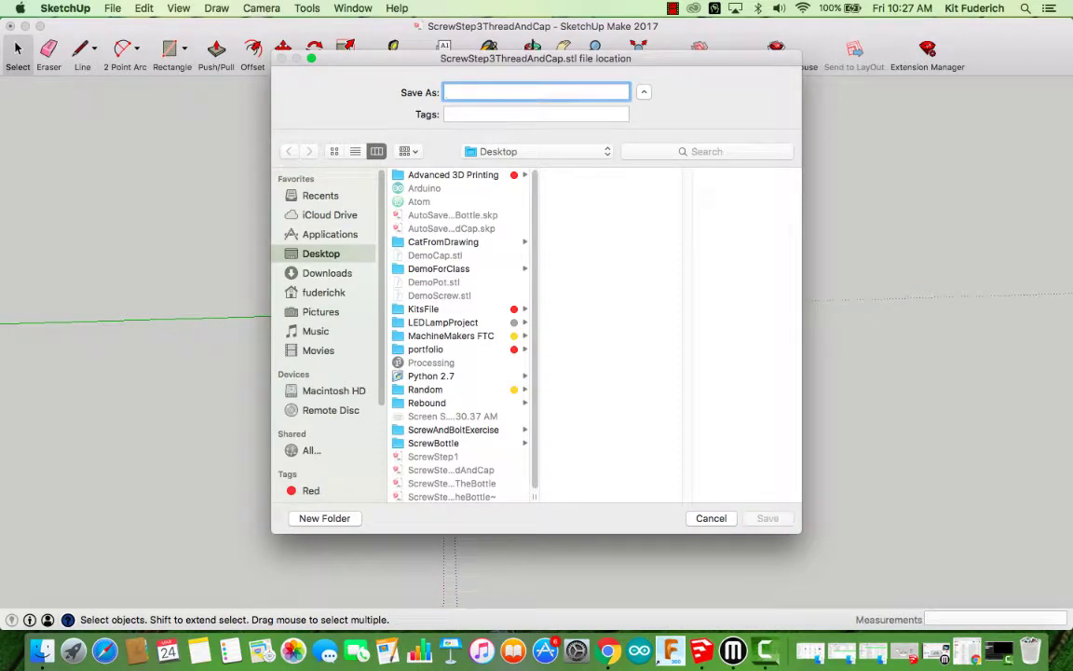
type("Vid")
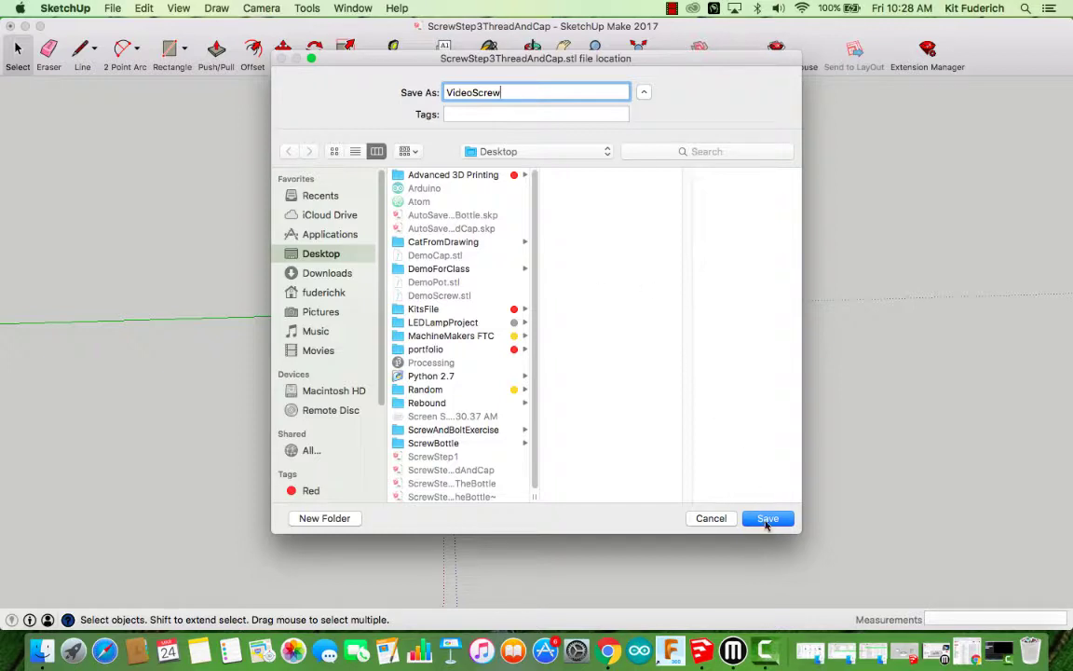
type("eoScrew")
left_click(768, 519)
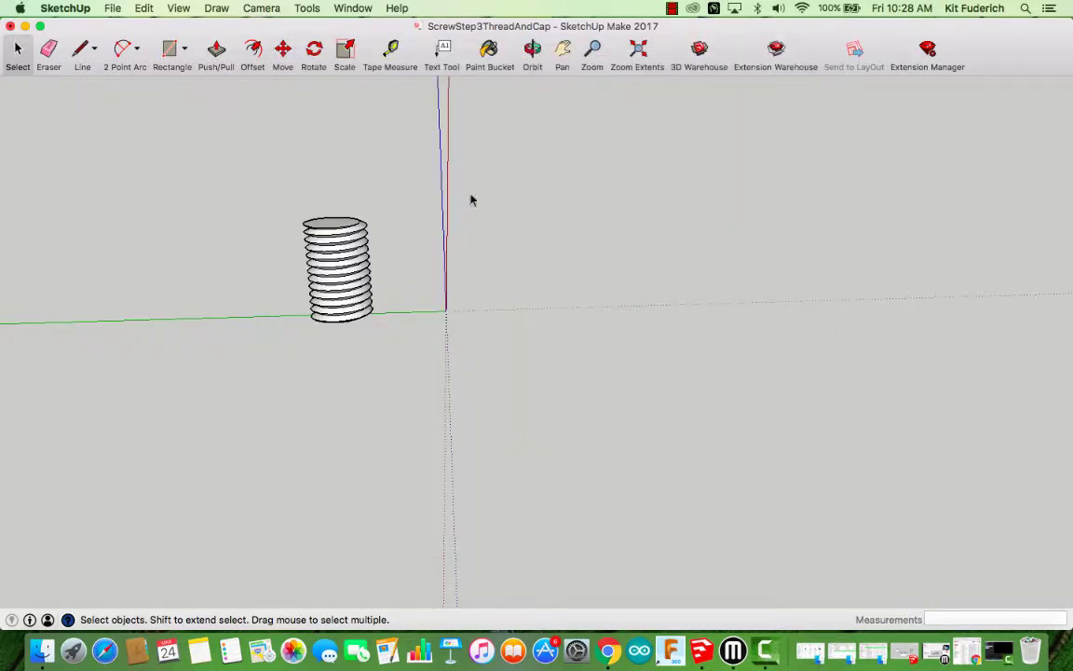
Step: Undo the two deletions, then delete the screw and the vessel so that only the threaded cap is left
key("super+z")
key("super+z")
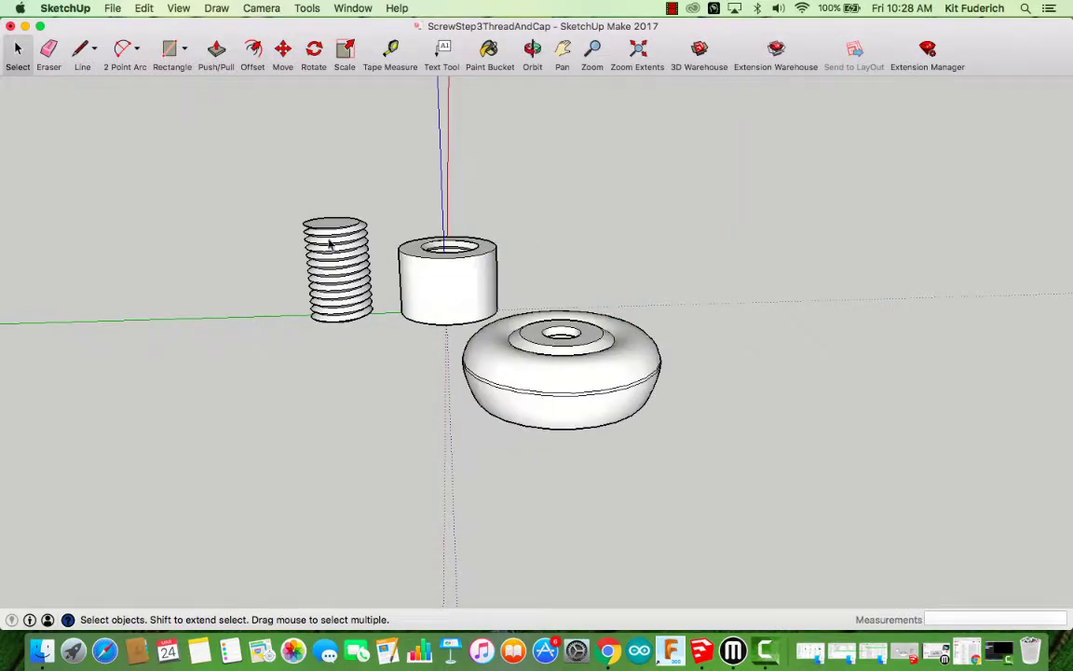
left_click(317, 265)
key("Delete")
left_click(617, 395)
key("Delete")
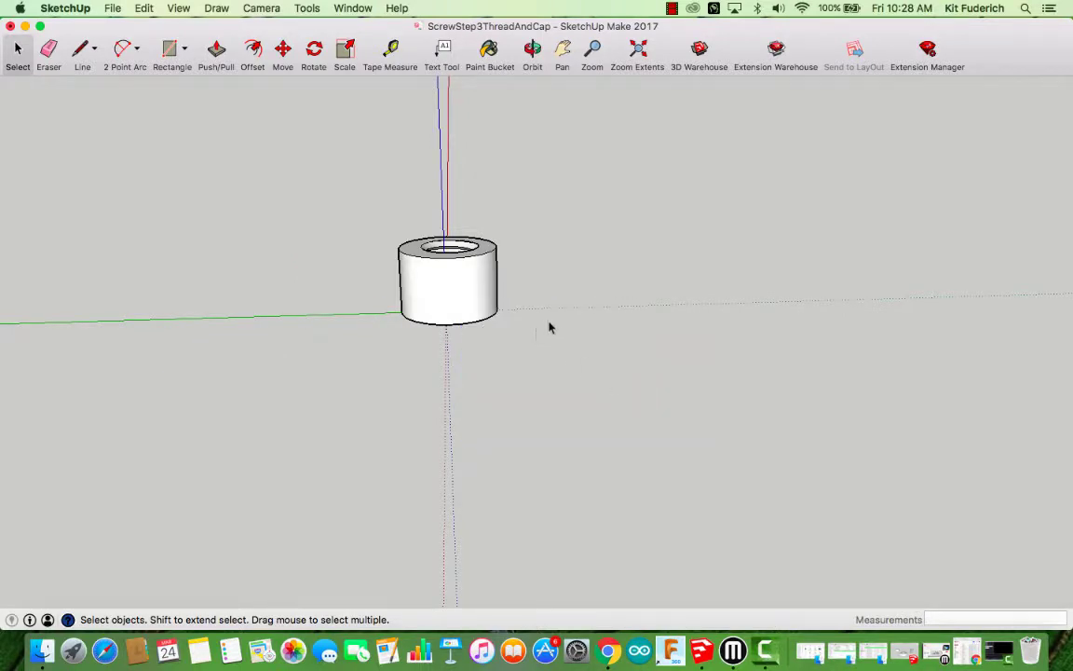
Step: Export the threaded cap as an STL file named VideoCap to the Desktop
left_click(111, 8)
left_click(206, 262)
left_click(418, 292)
type("VideoCap")
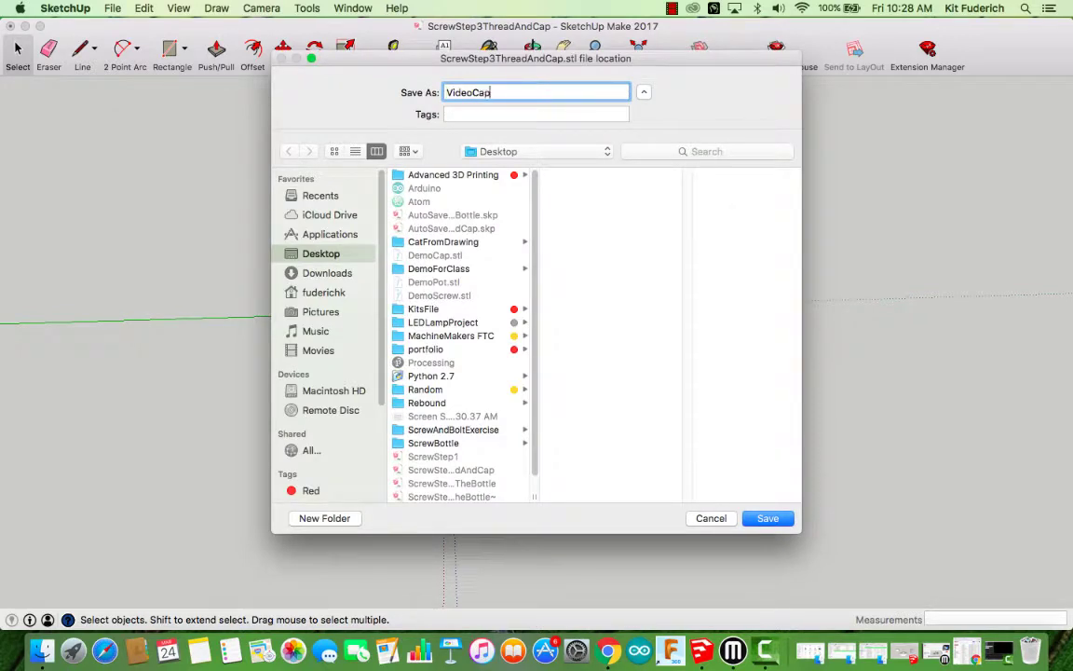
left_click(787, 518)
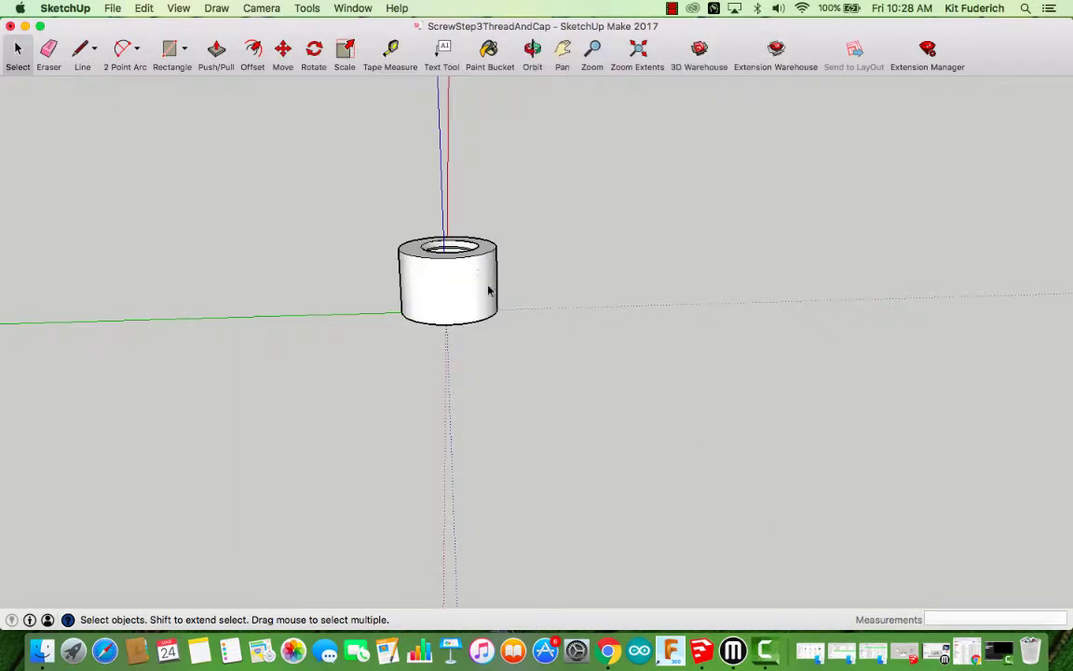
Step: Restore the deleted screw and vessel, then delete the screw and the cap so that only the vessel is left
key("super+z")
key("super+z")
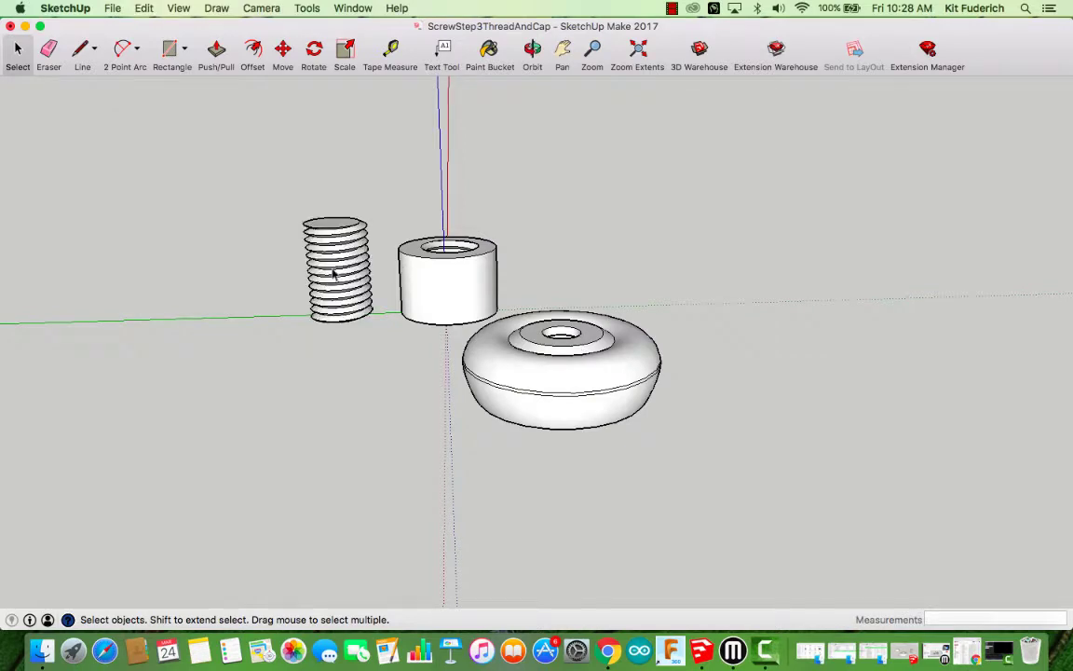
left_click(334, 272)
key("Delete")
left_click(473, 291)
key("Delete")
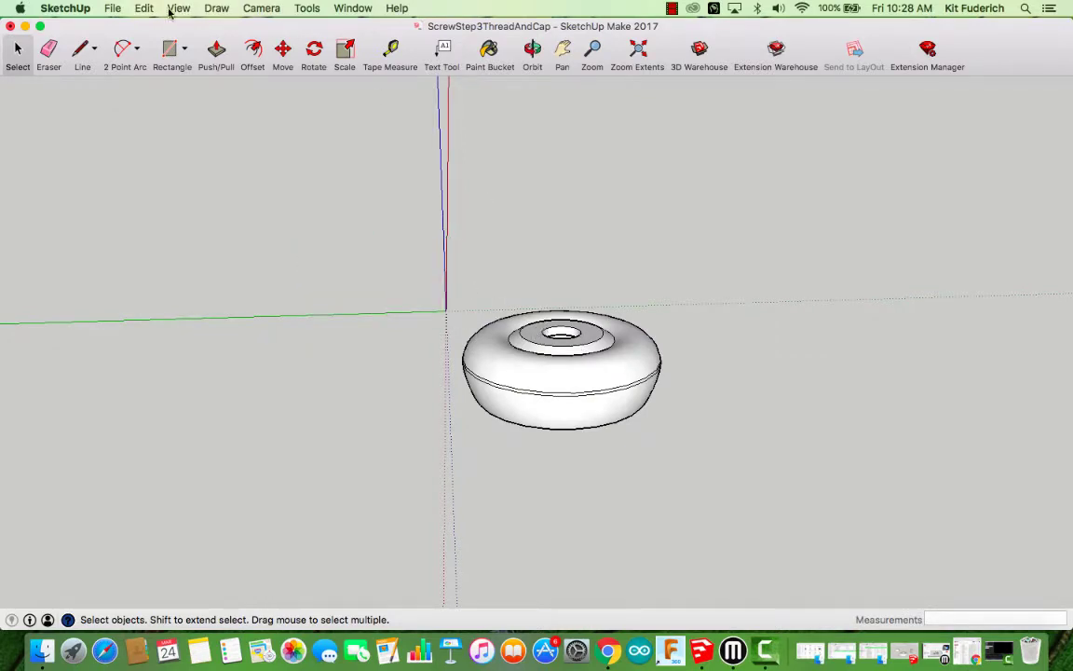
Step: Export the vessel as an STL file named VideoBottle to the Desktop, keeping the default export options
left_click(112, 8)
left_click(199, 261)
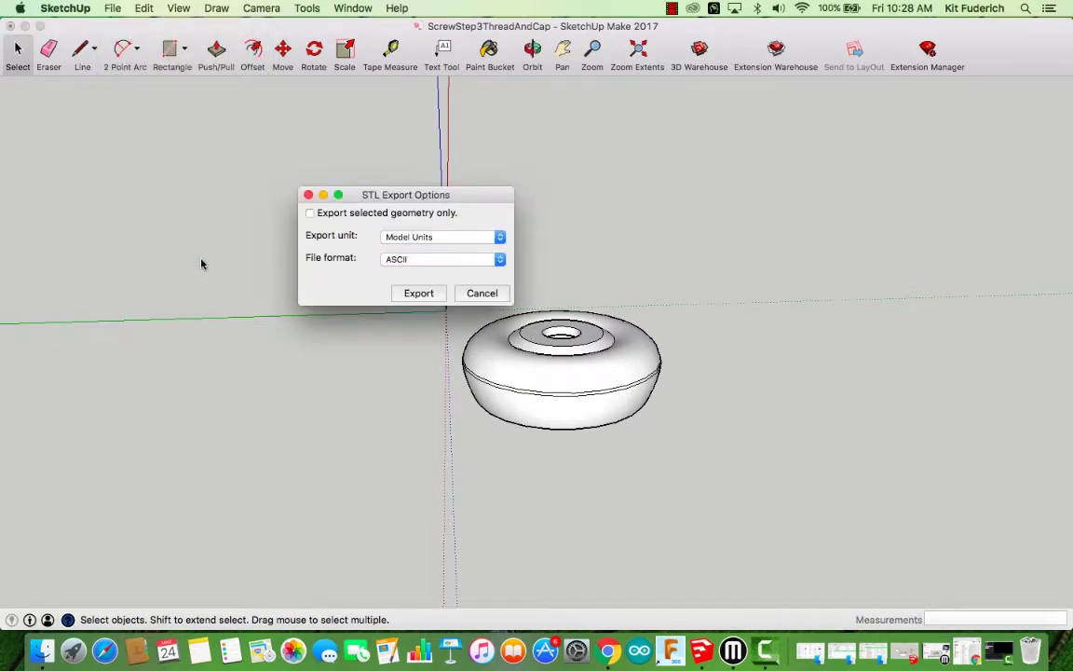
key("Return")
key("BackSpace")
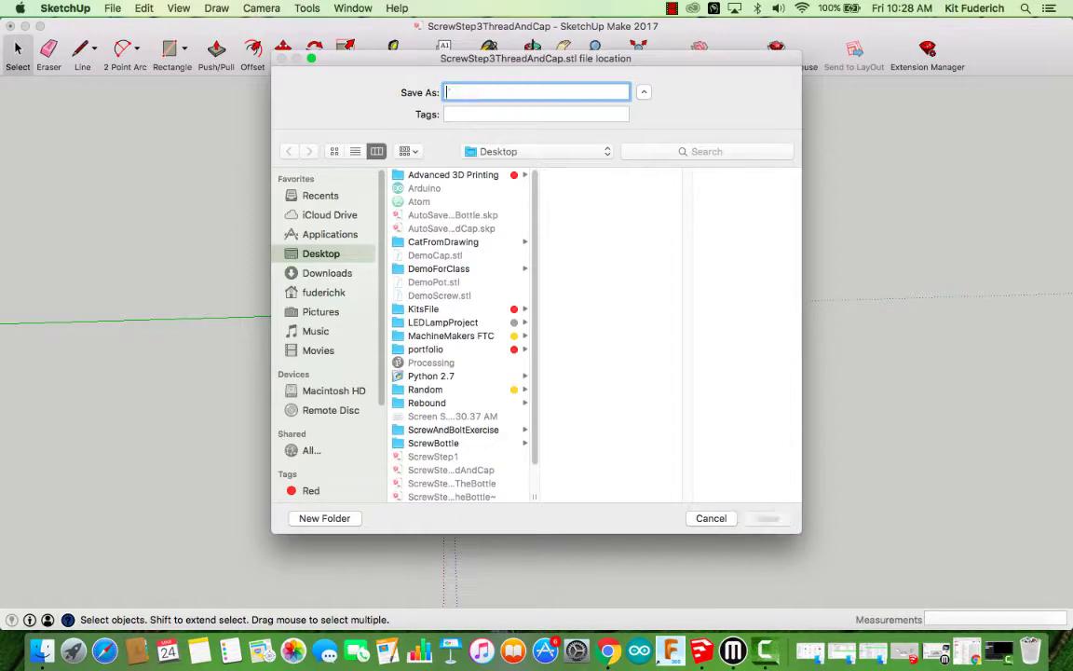
type("VideoBottle")
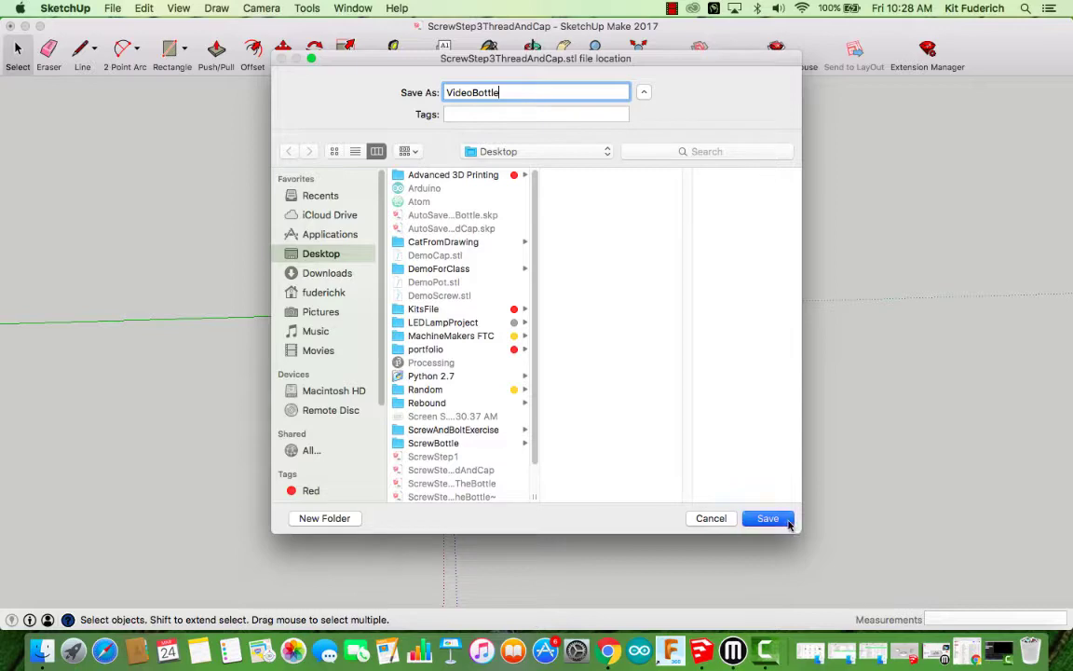
left_click(785, 519)
Step: Undo the deletions of the cap and the screw, and minimize the model window
key("super+z")
key("super+z")
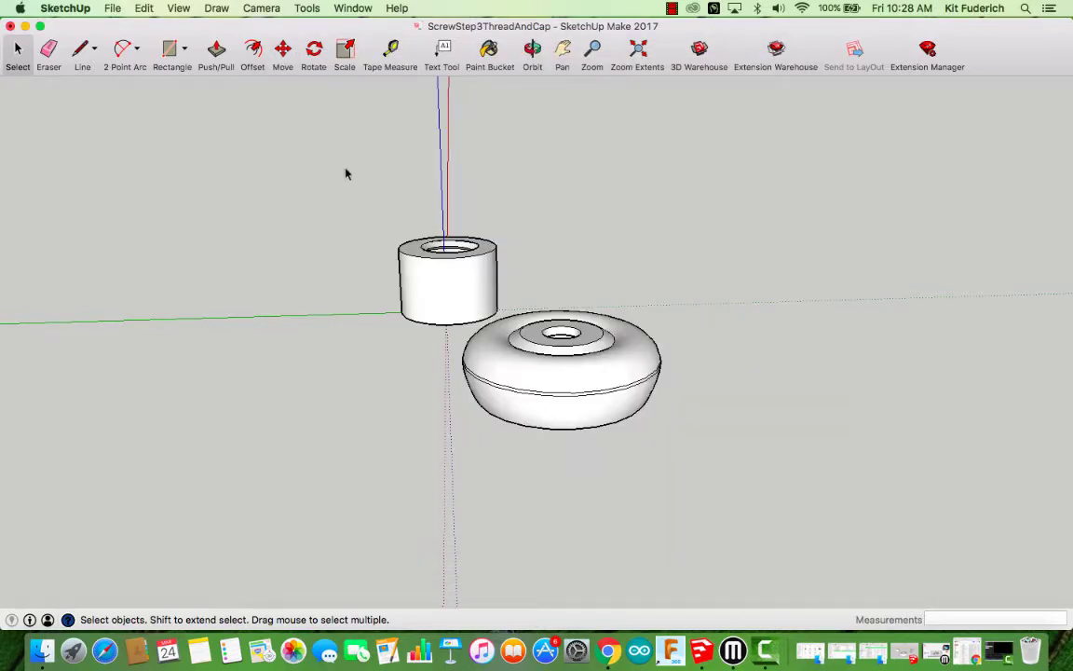
left_click(26, 26)
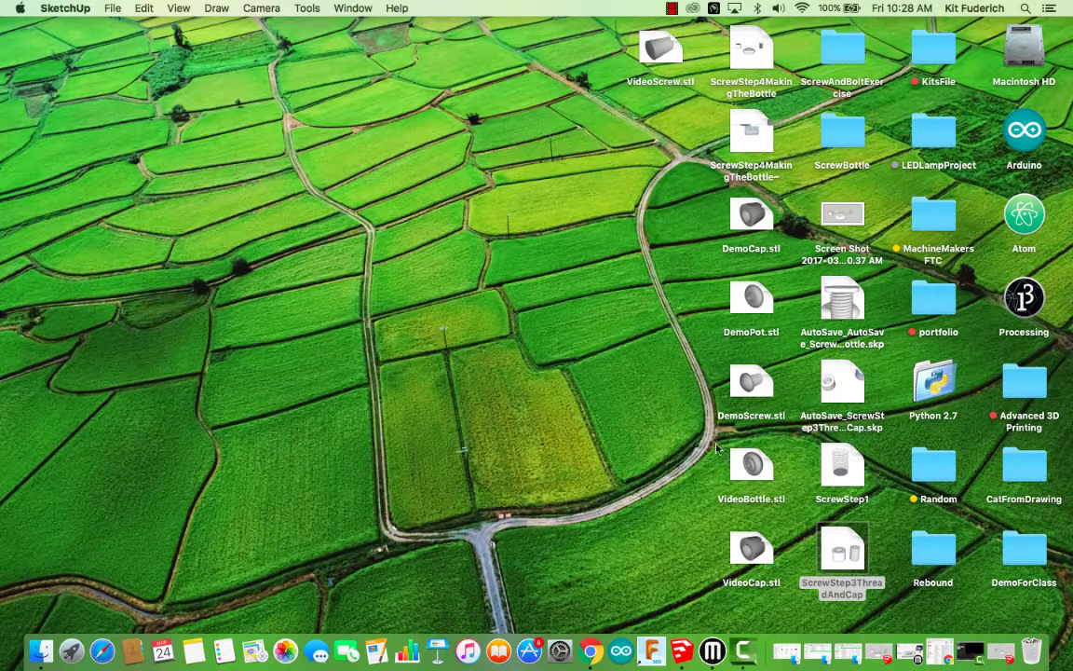
Step: Check the desktop for the exported files VideoBottle.stl, VideoCap.stl and VideoScrew.stl
left_click_drag(707, 427, 787, 559)
left_click_drag(619, 40, 681, 93)
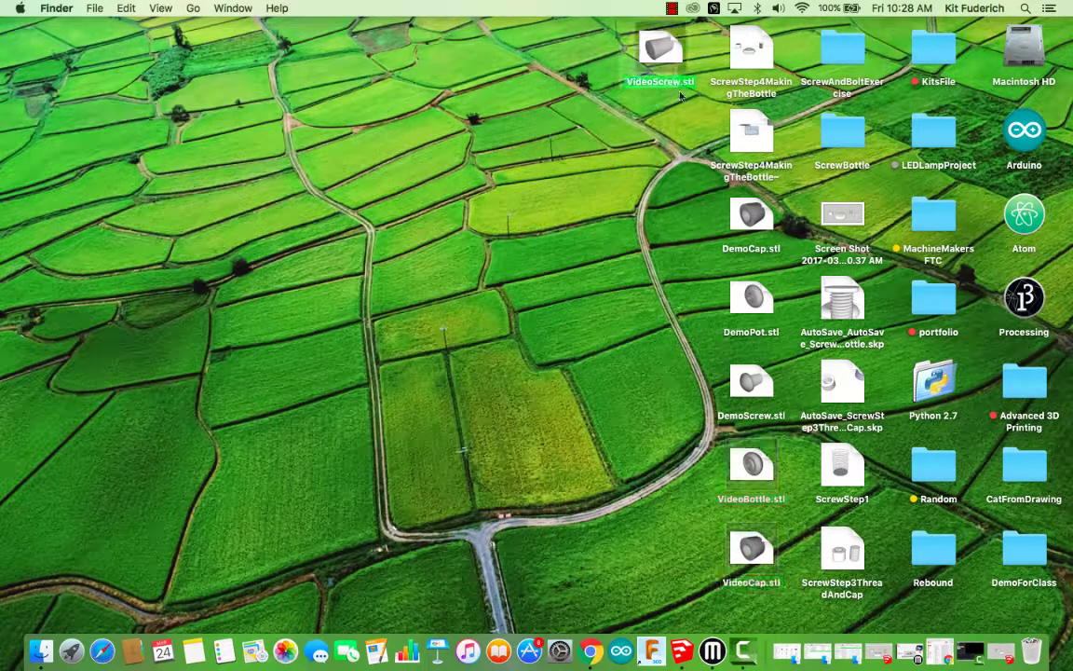
left_click(488, 217)
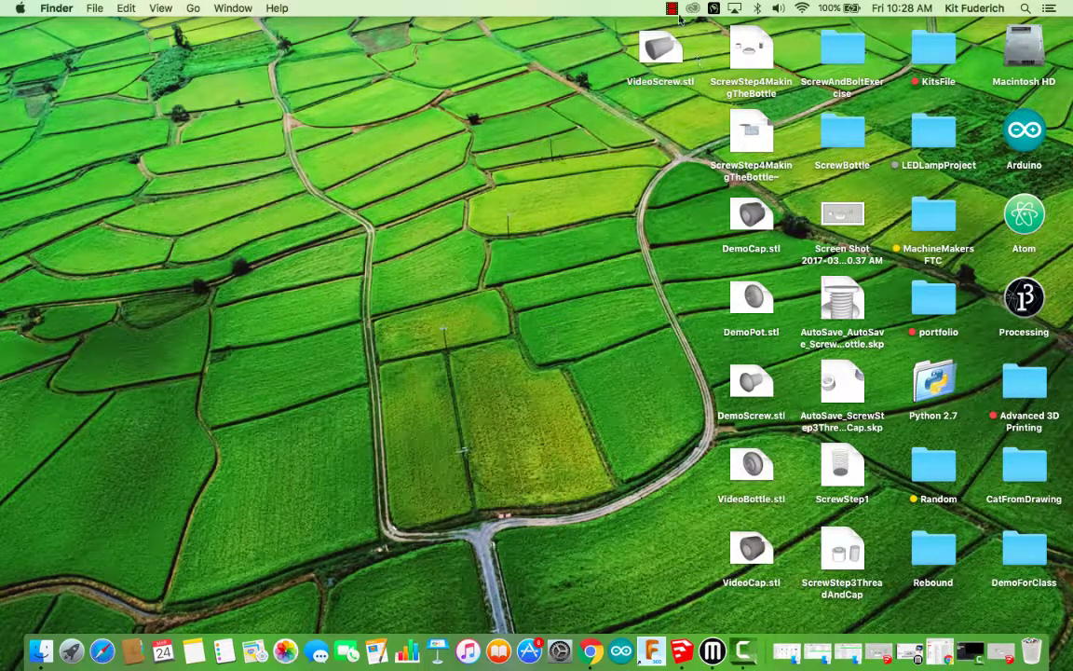